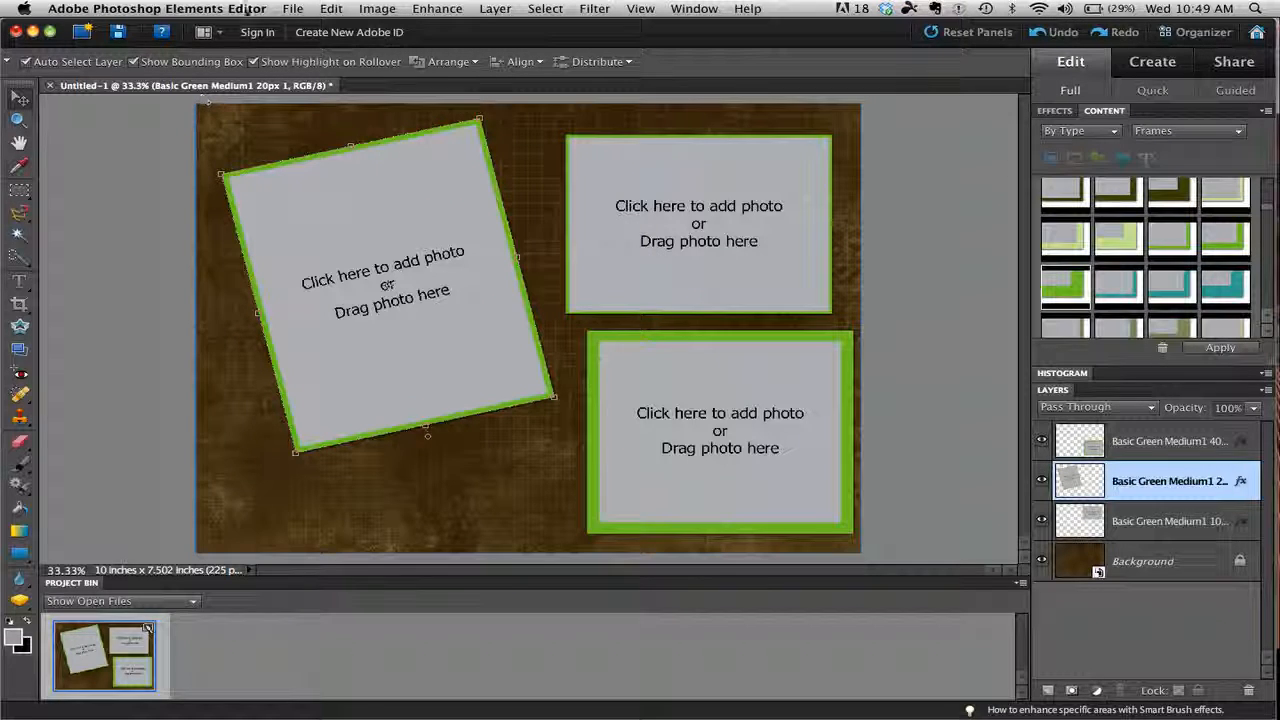
# Open the photo altaend_35.jpg from the 021312_alta folder.
pyautogui.click(293, 9)
pyautogui.click(335, 44)
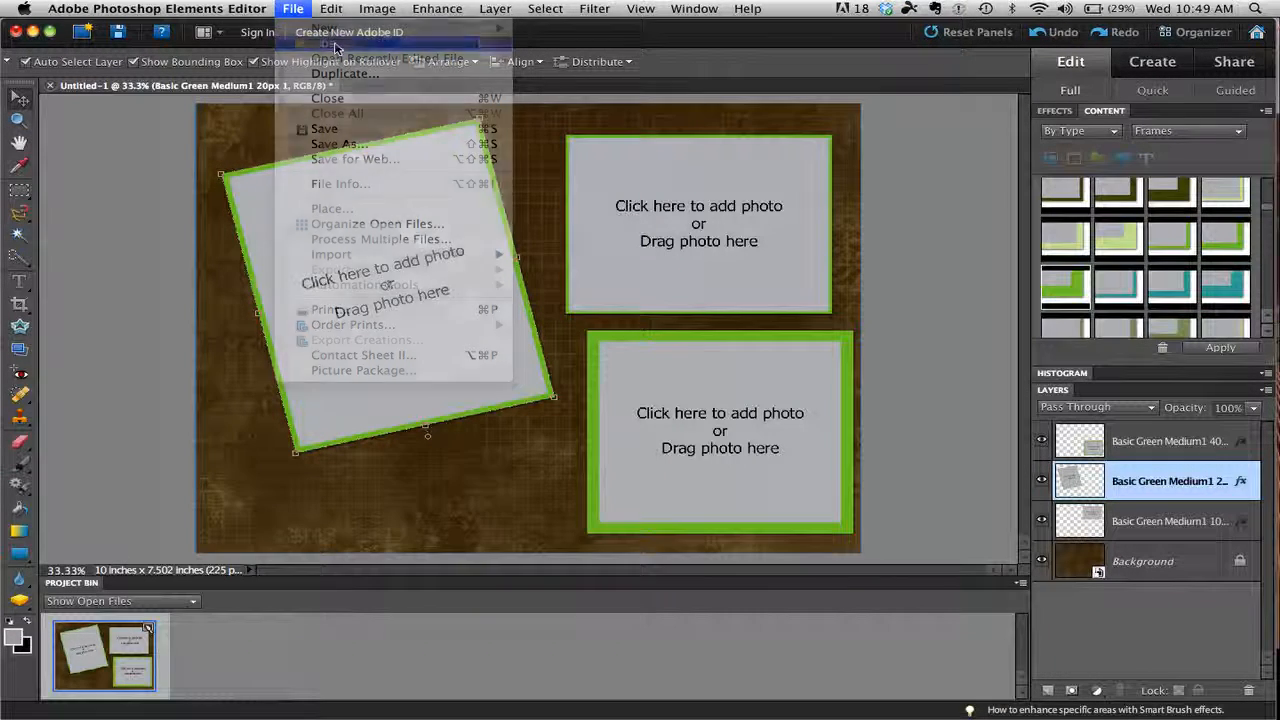
pyautogui.click(615, 230)
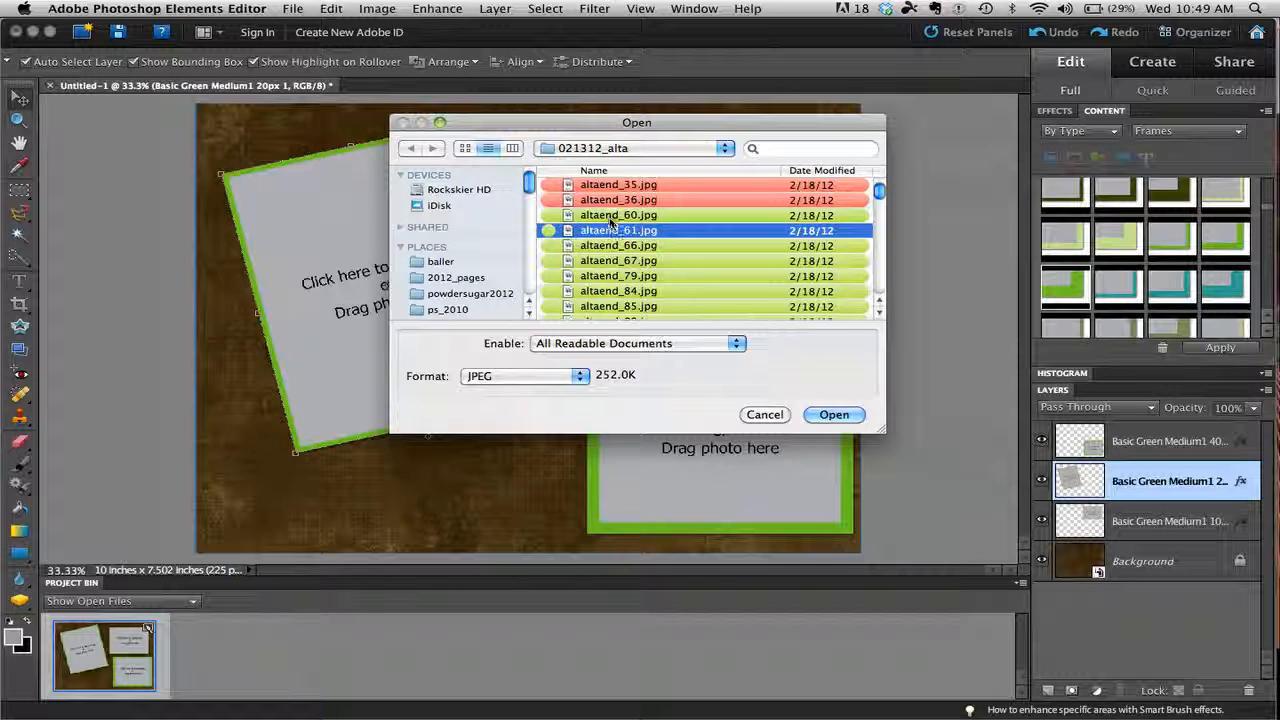
pyautogui.click(611, 215)
pyautogui.click(608, 188)
pyautogui.click(826, 416)
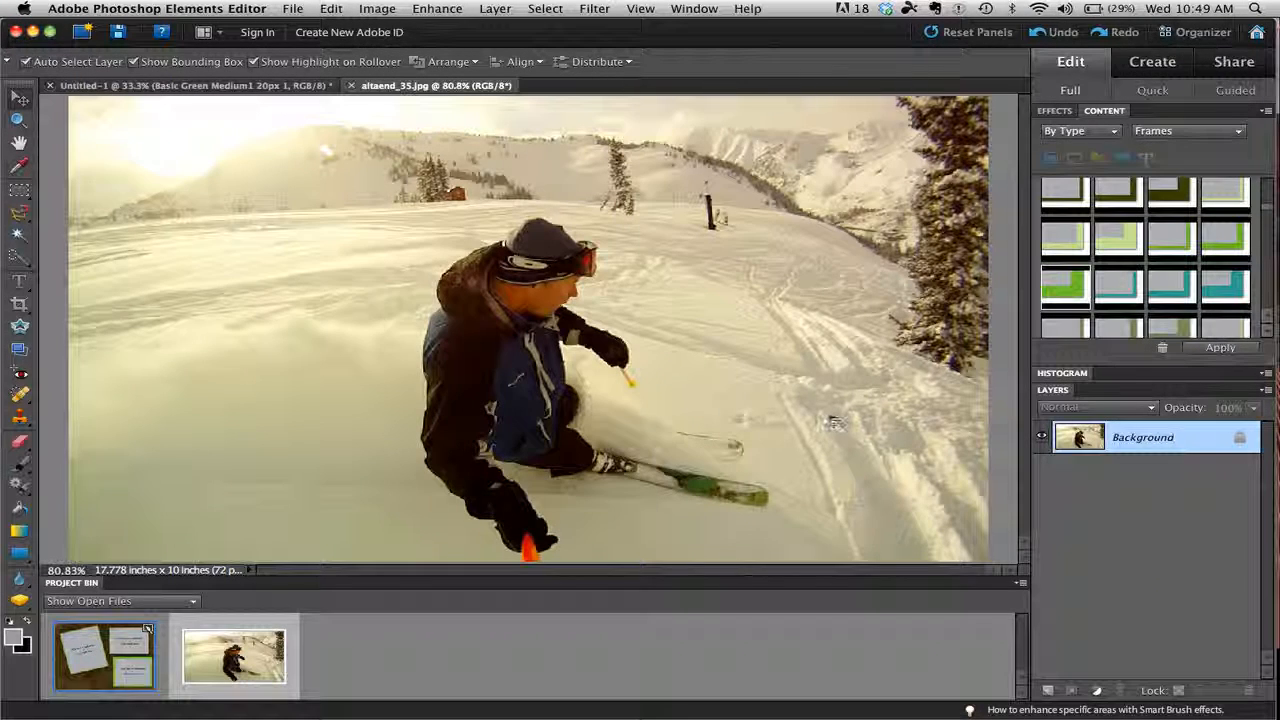
# Place the opened skier photo into the collage's upper-right frame and shift it left within the frame.
pyautogui.click(287, 88)
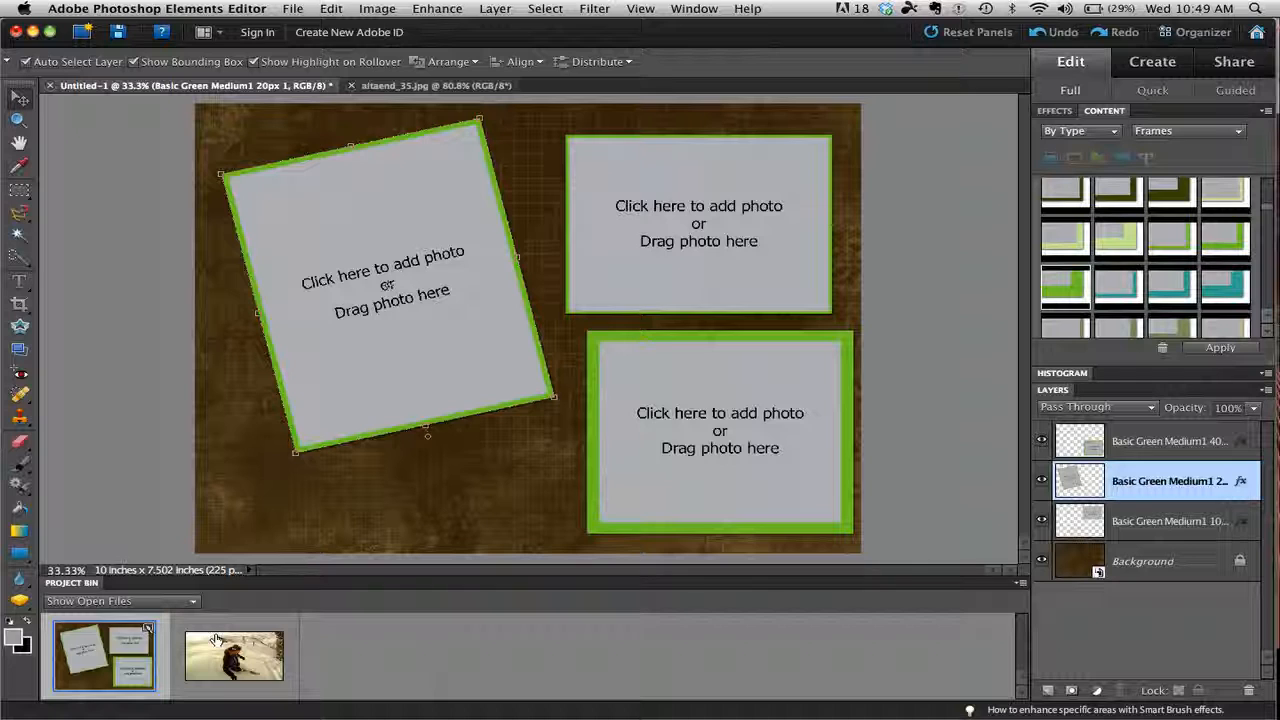
pyautogui.click(172, 602)
pyautogui.click(172, 603)
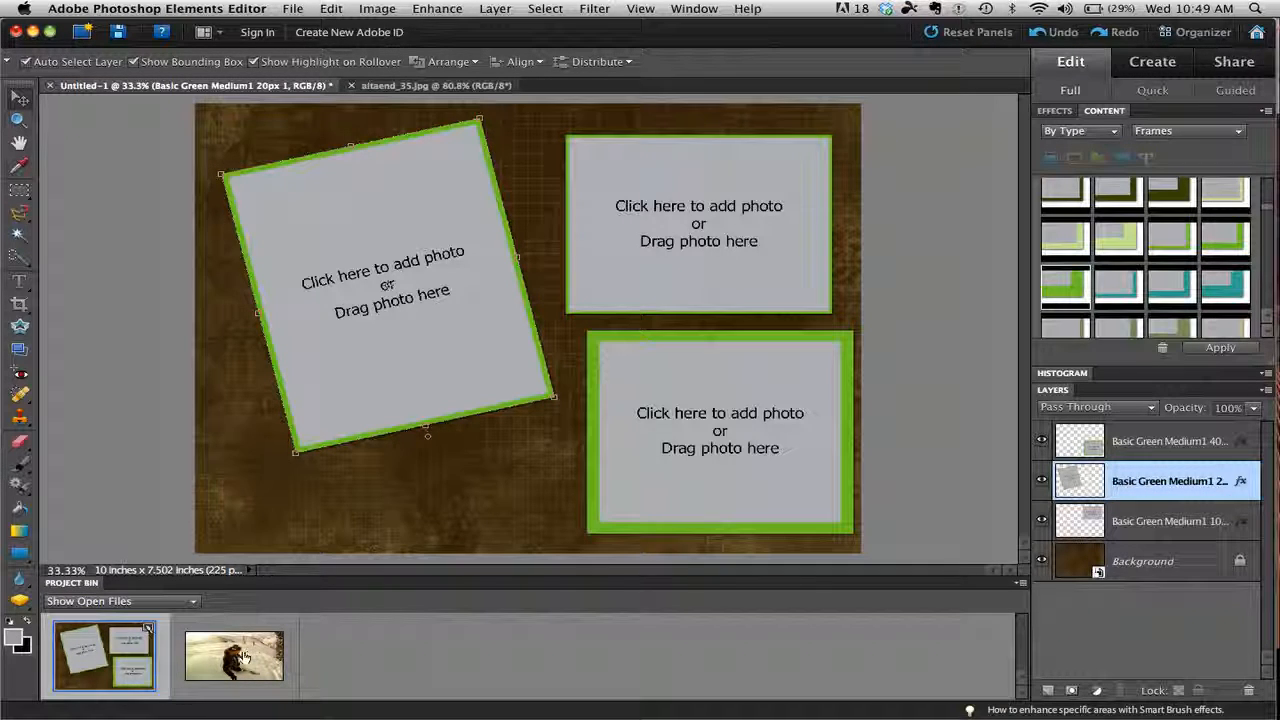
pyautogui.moveTo(230, 665); pyautogui.dragTo(692, 440)
pyautogui.moveTo(701, 225); pyautogui.dragTo(698, 224)
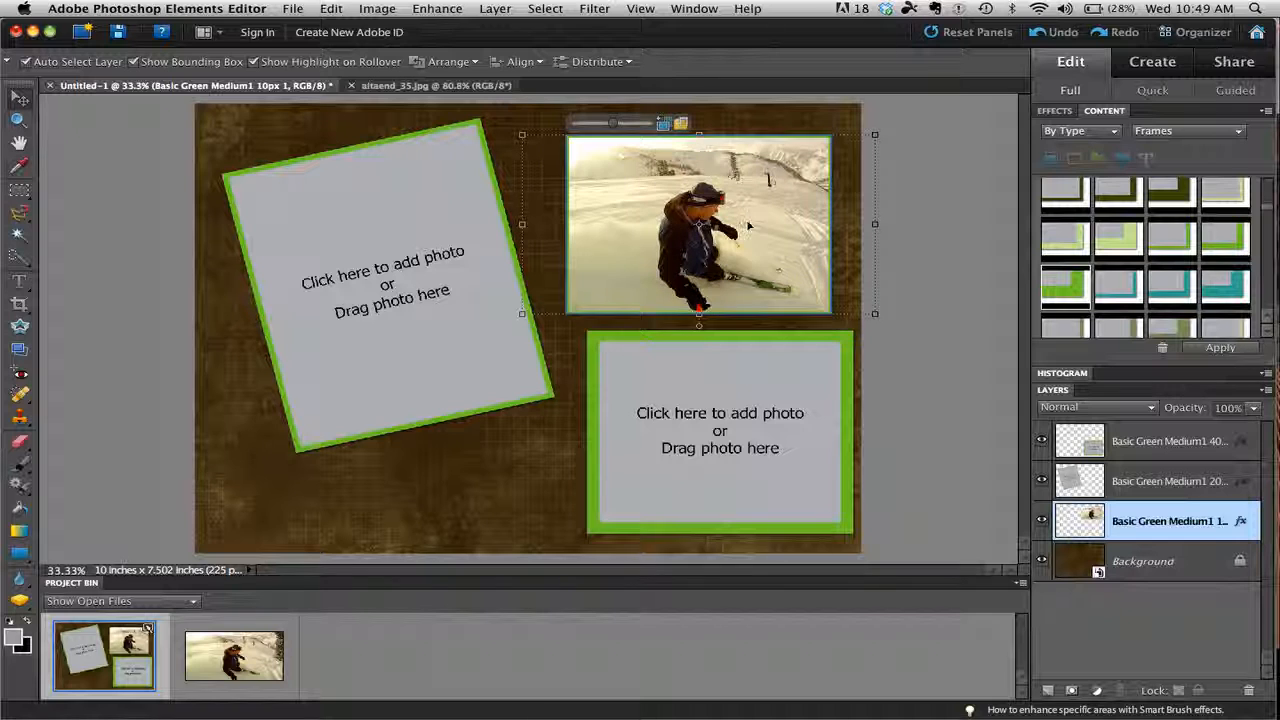
pyautogui.moveTo(757, 228)
pyautogui.mouseDown()
pyautogui.moveTo(699, 229)
pyautogui.moveTo(764, 229)
pyautogui.mouseUp()
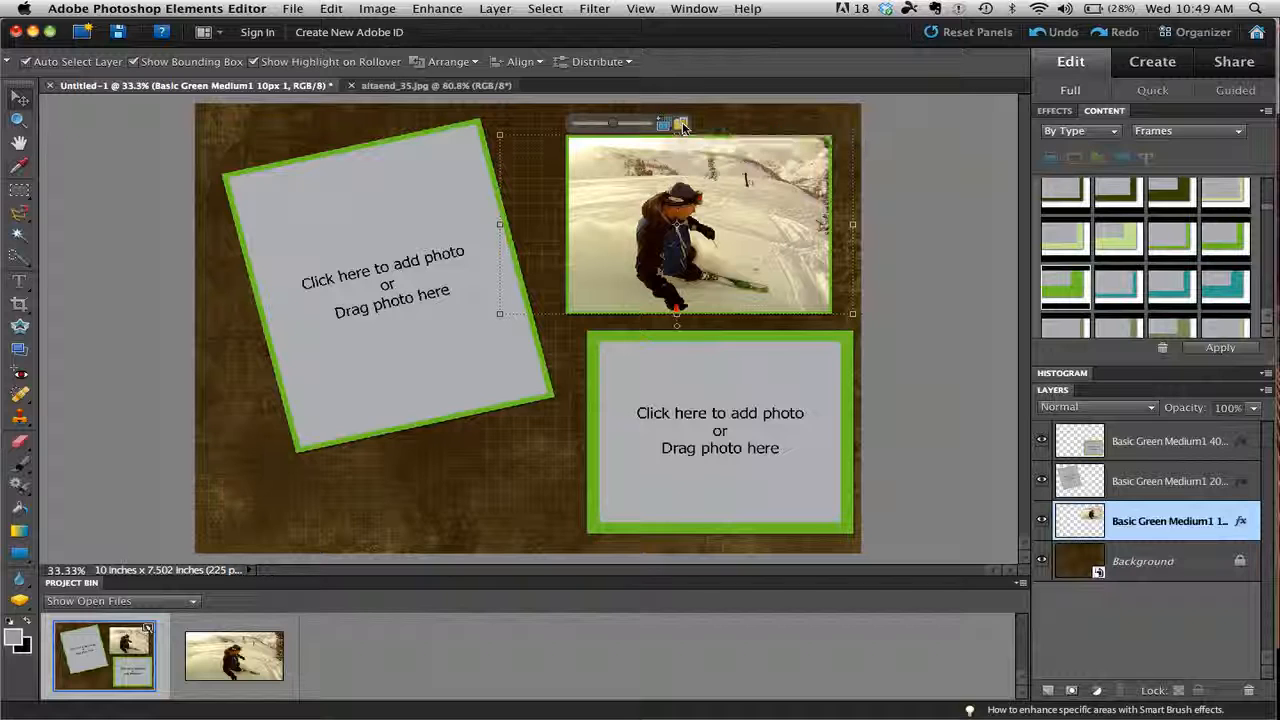
pyautogui.click(912, 184)
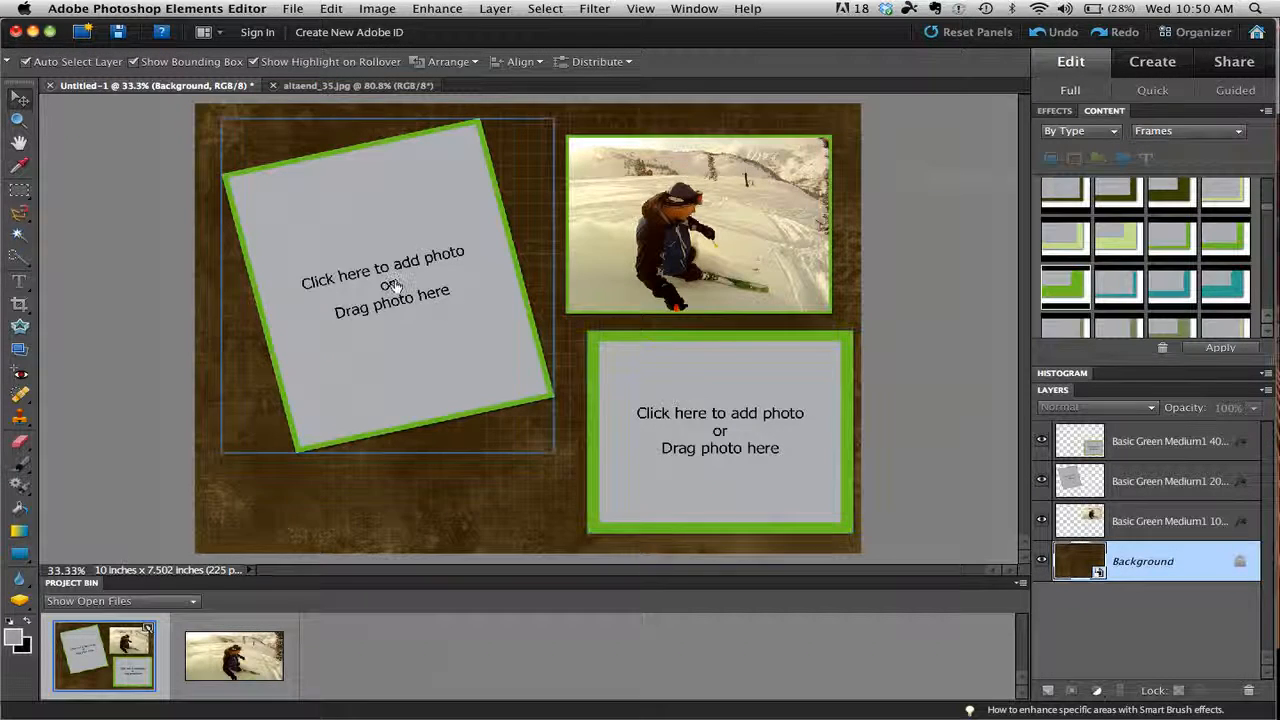
# Insert altaend_66.jpg into the collage's lower-right frame.
pyautogui.click(718, 430)
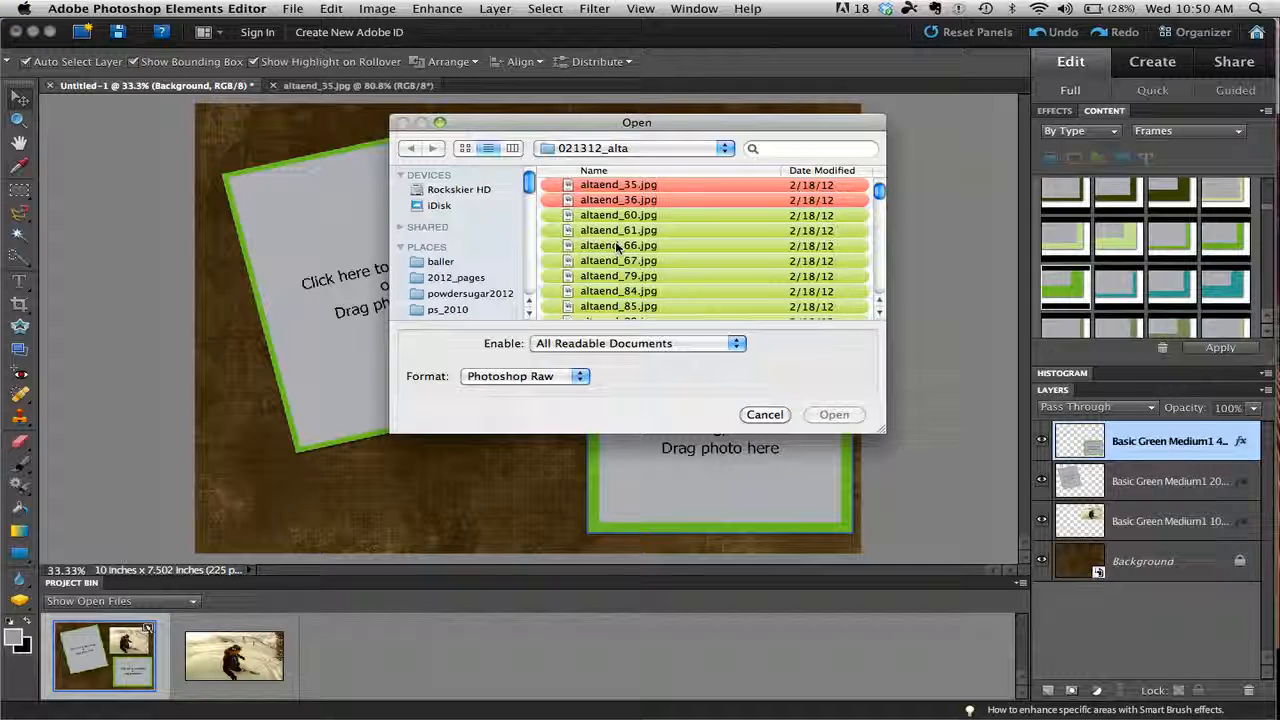
pyautogui.click(618, 245)
pyautogui.click(833, 415)
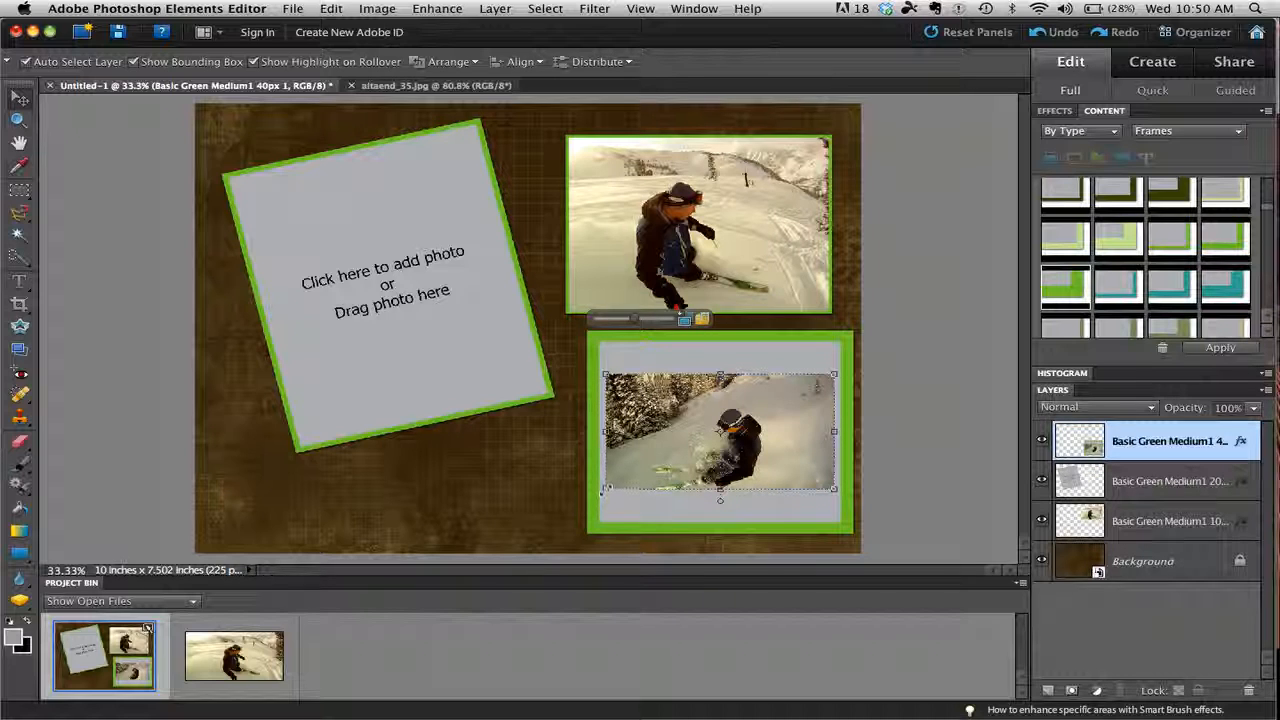
# Enlarge the photo in the lower-right frame to 171.4% so it fills the frame, and position the skier toward the right.
pyautogui.moveTo(604, 490); pyautogui.dragTo(522, 531)
pyautogui.moveTo(834, 374); pyautogui.dragTo(911, 320)
pyautogui.moveTo(765, 468); pyautogui.dragTo(797, 461)
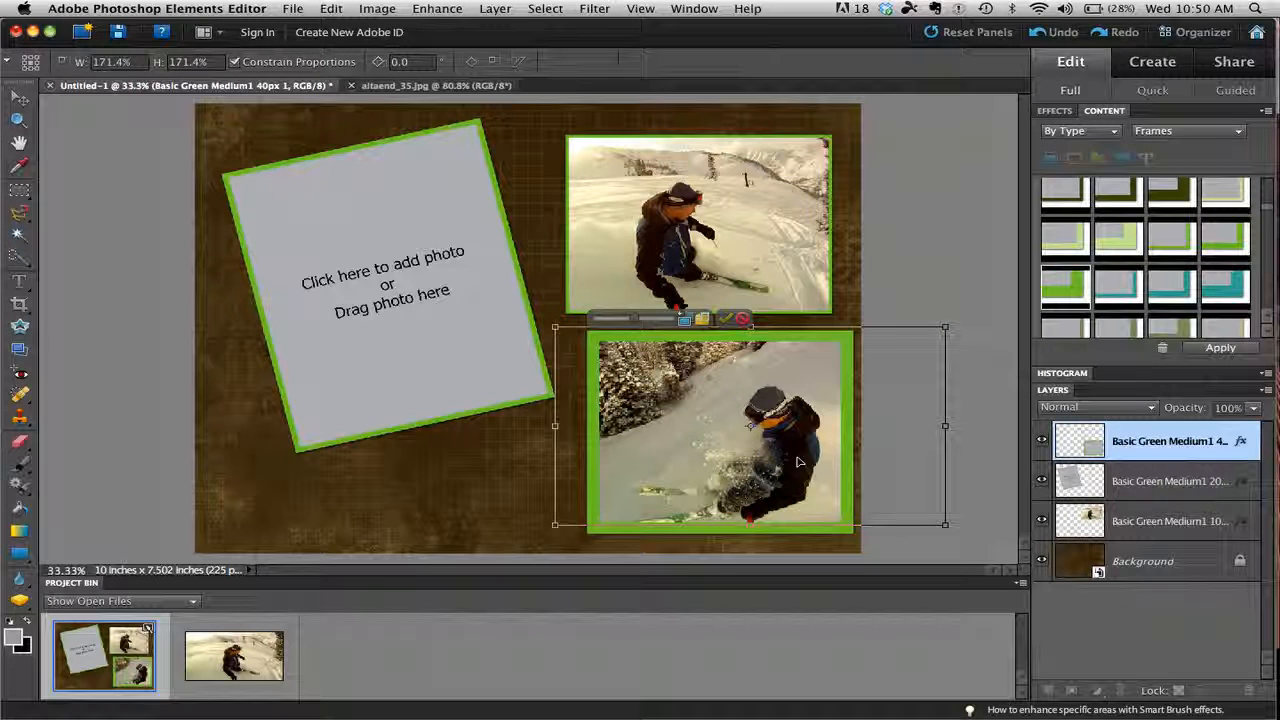
pyautogui.click(726, 321)
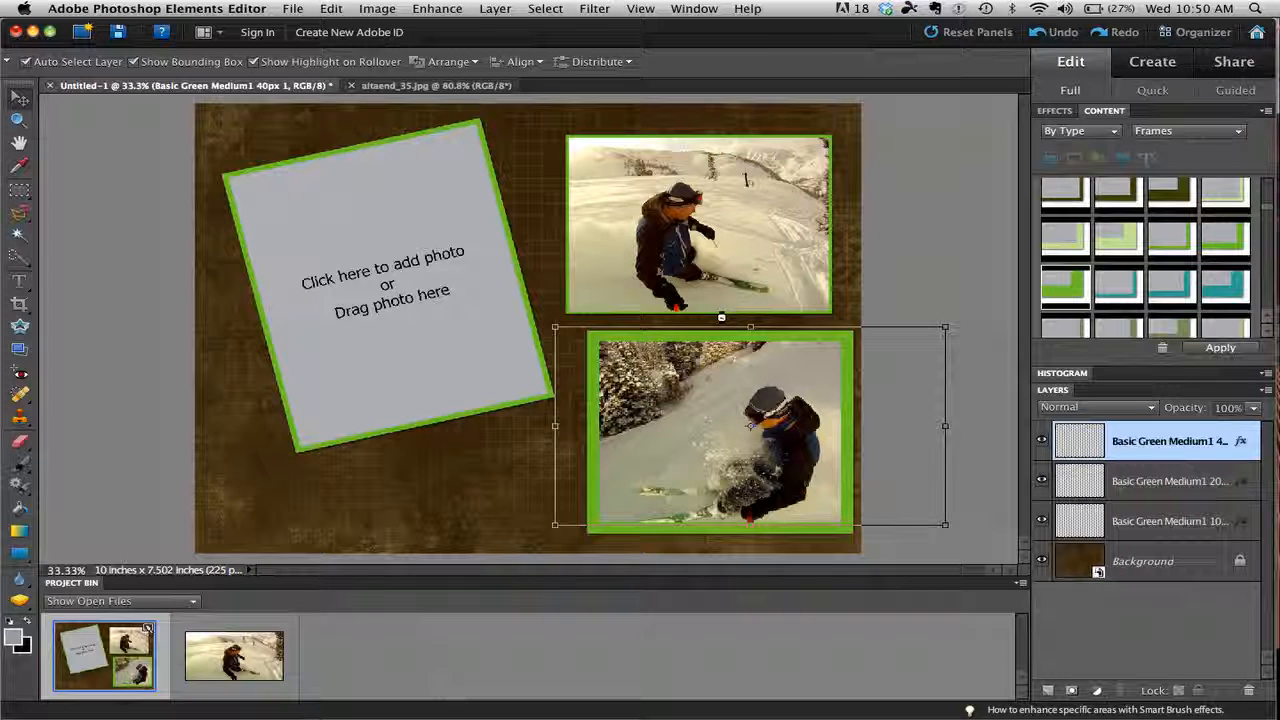
pyautogui.click(556, 337)
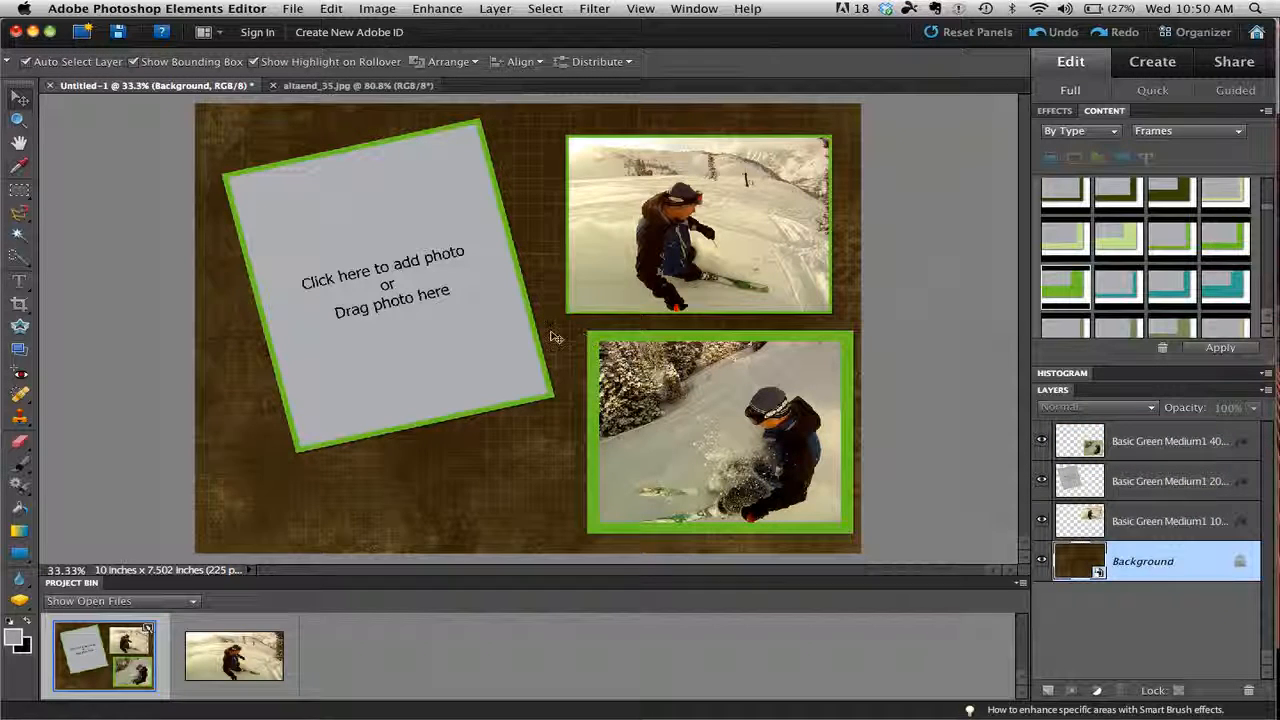
# Insert altaend_36.jpg into the tilted frame.
pyautogui.click(380, 280)
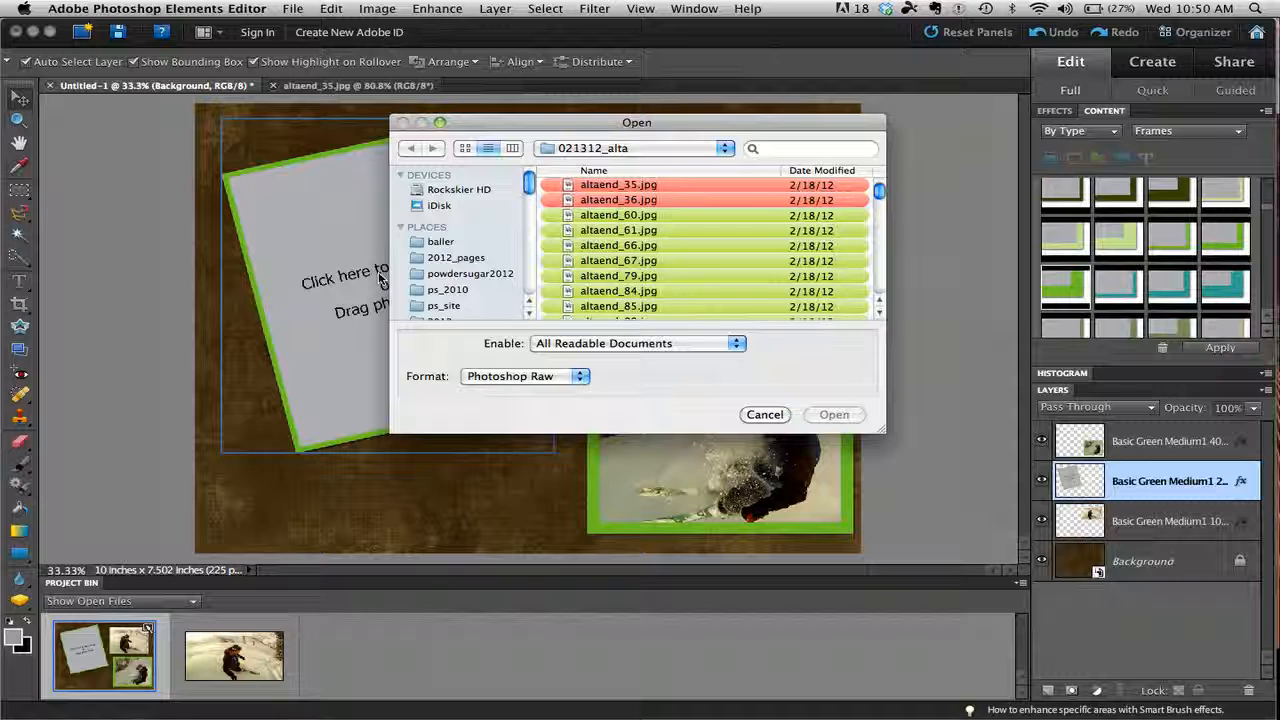
pyautogui.click(608, 200)
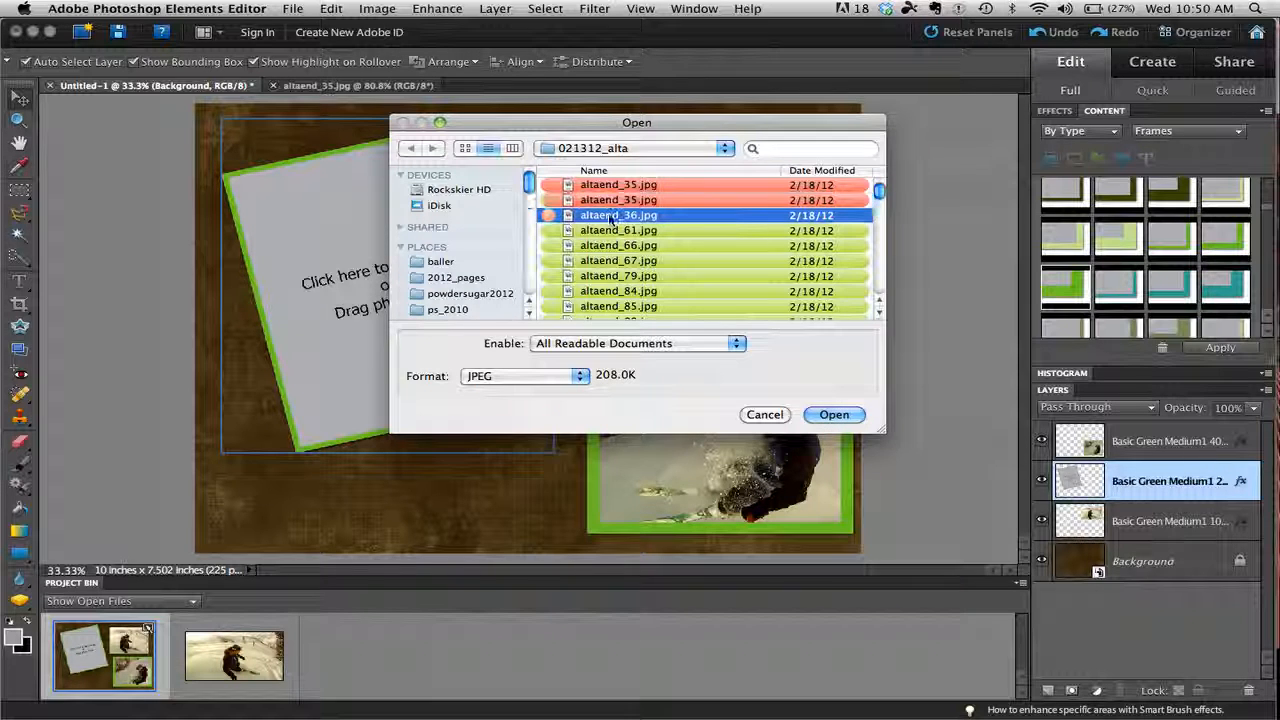
pyautogui.click(840, 415)
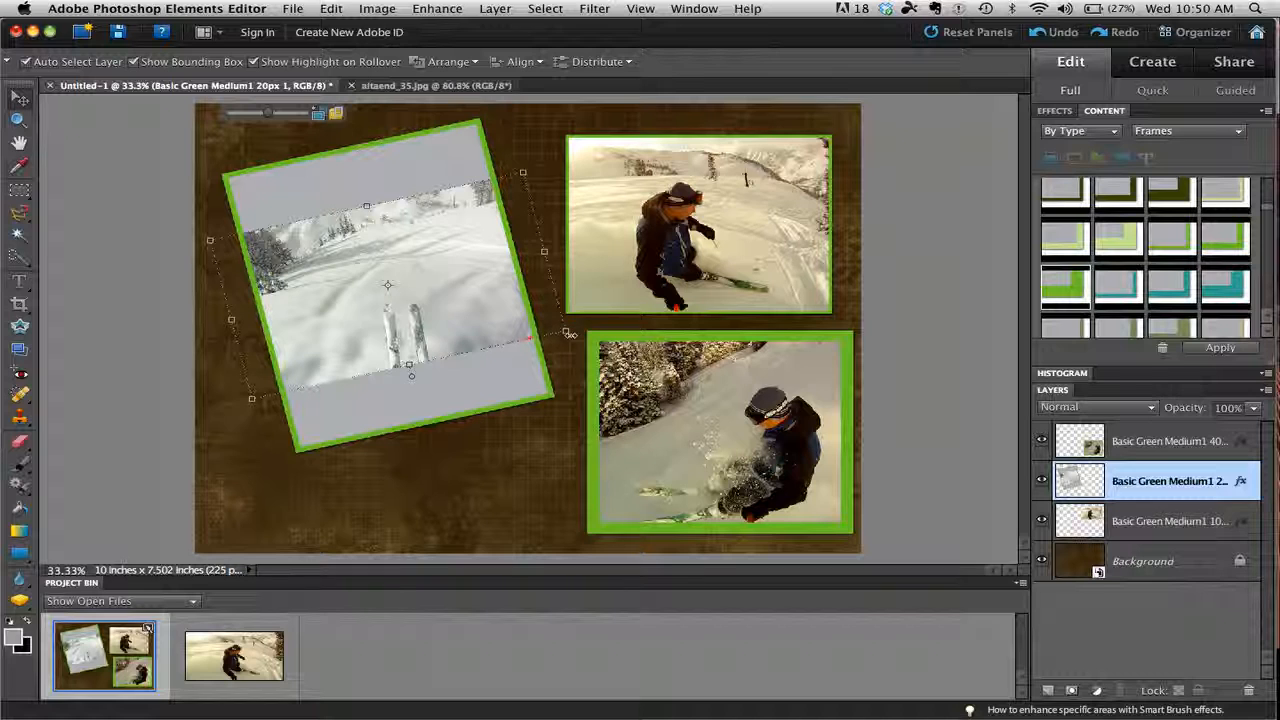
# Scale the ski-tip photo in the tilted frame to 206%, rotate it level with the page, and reposition it to fill the frame.
pyautogui.moveTo(566, 332); pyautogui.dragTo(722, 468)
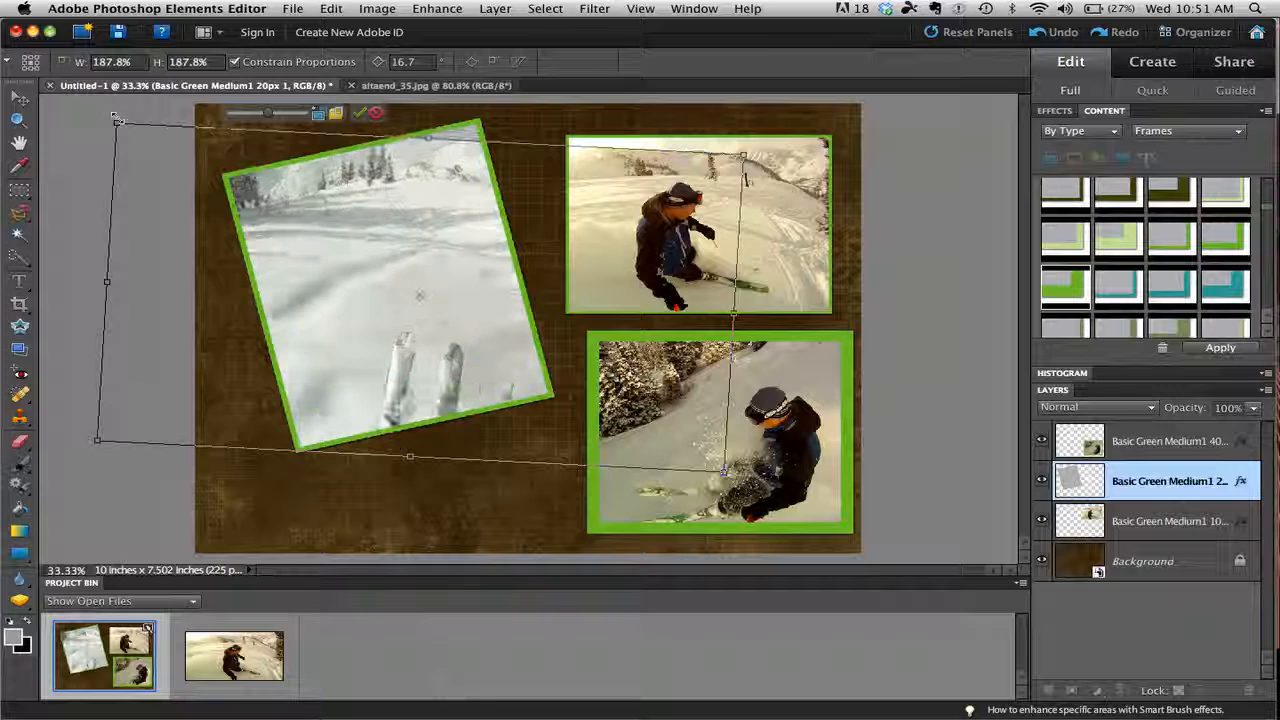
pyautogui.moveTo(105, 120); pyautogui.dragTo(71, 118)
pyautogui.moveTo(470, 326); pyautogui.dragTo(437, 331)
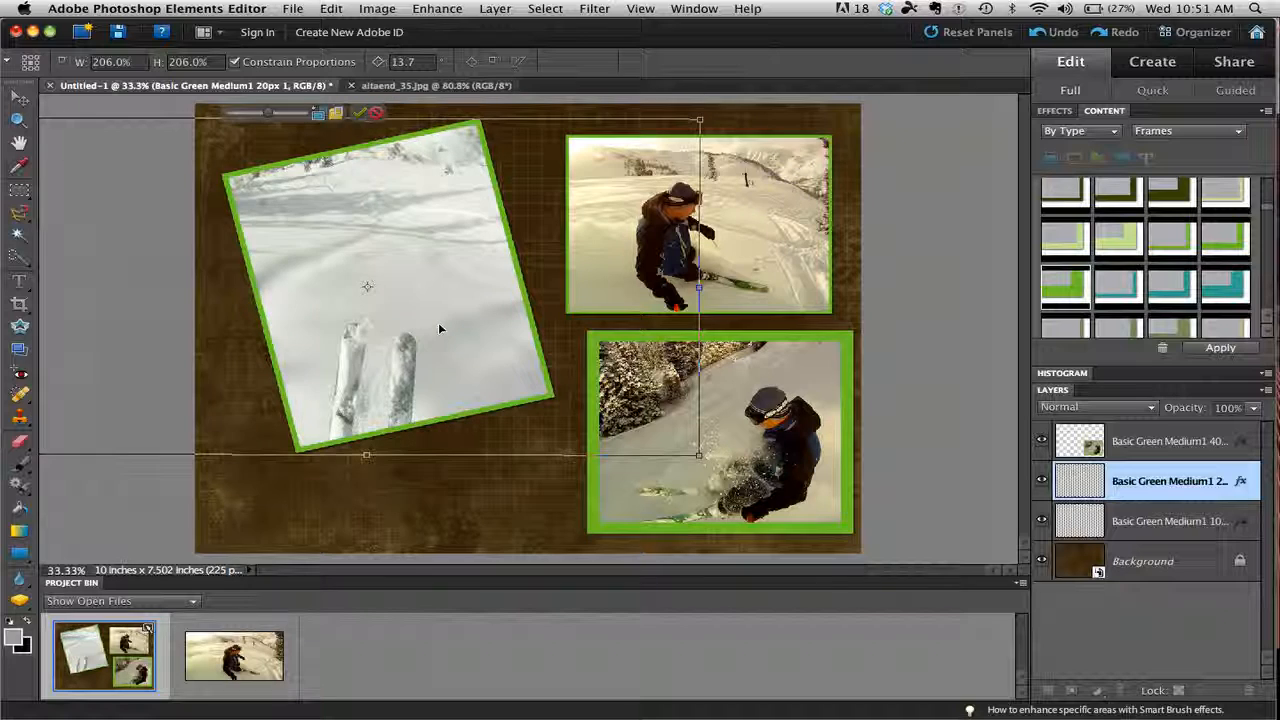
pyautogui.click(358, 113)
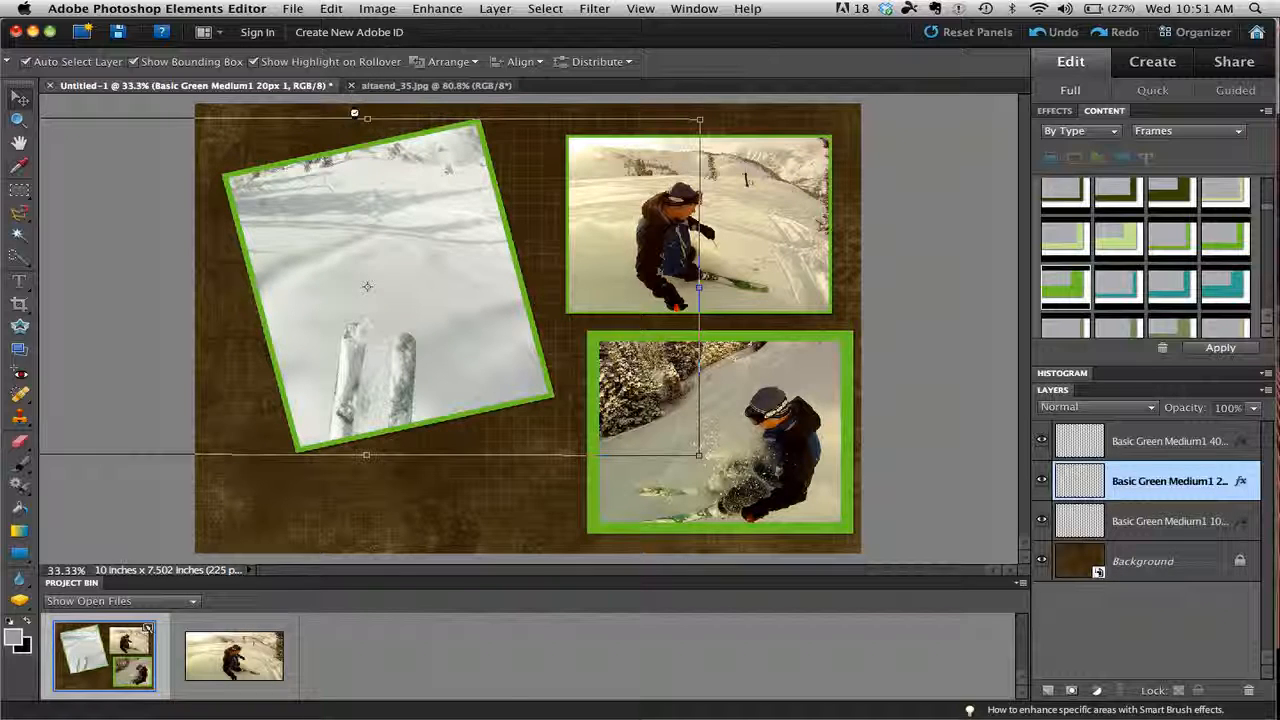
pyautogui.click(436, 253)
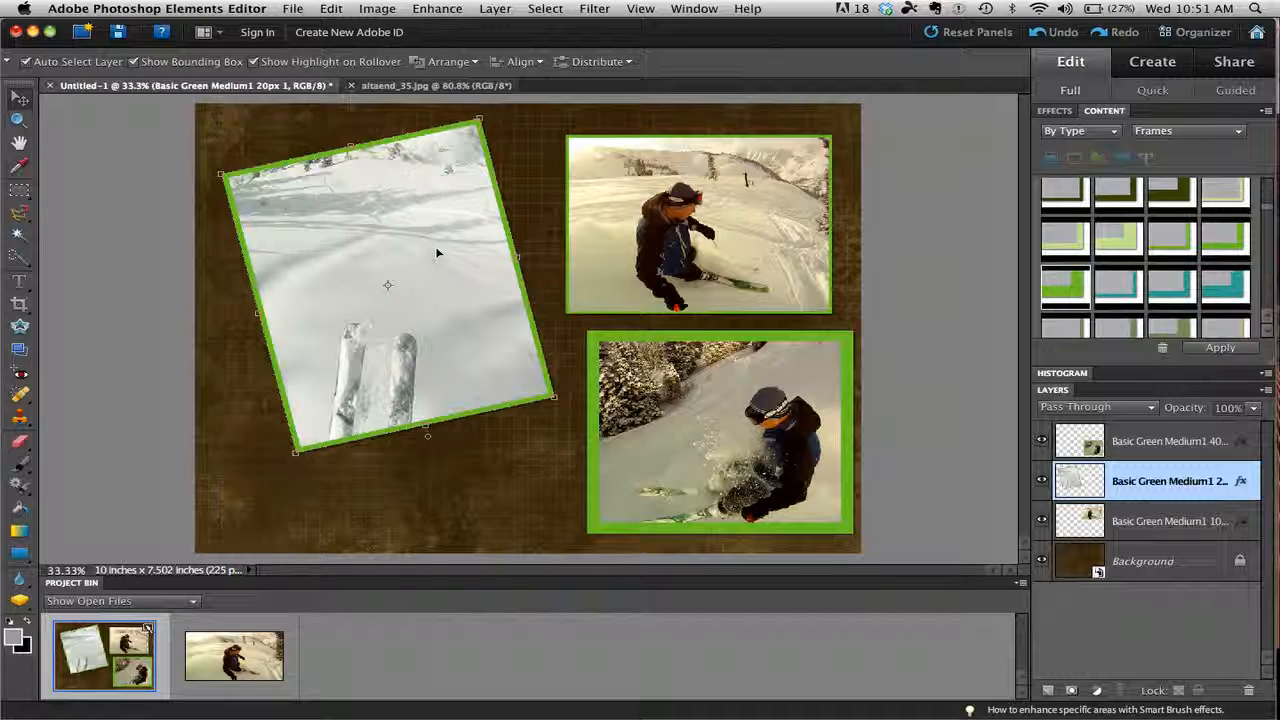
# Clear the ski-tip photo from the tilted frame and insert altaend_84.jpg instead.
pyautogui.rightClick(402, 243)
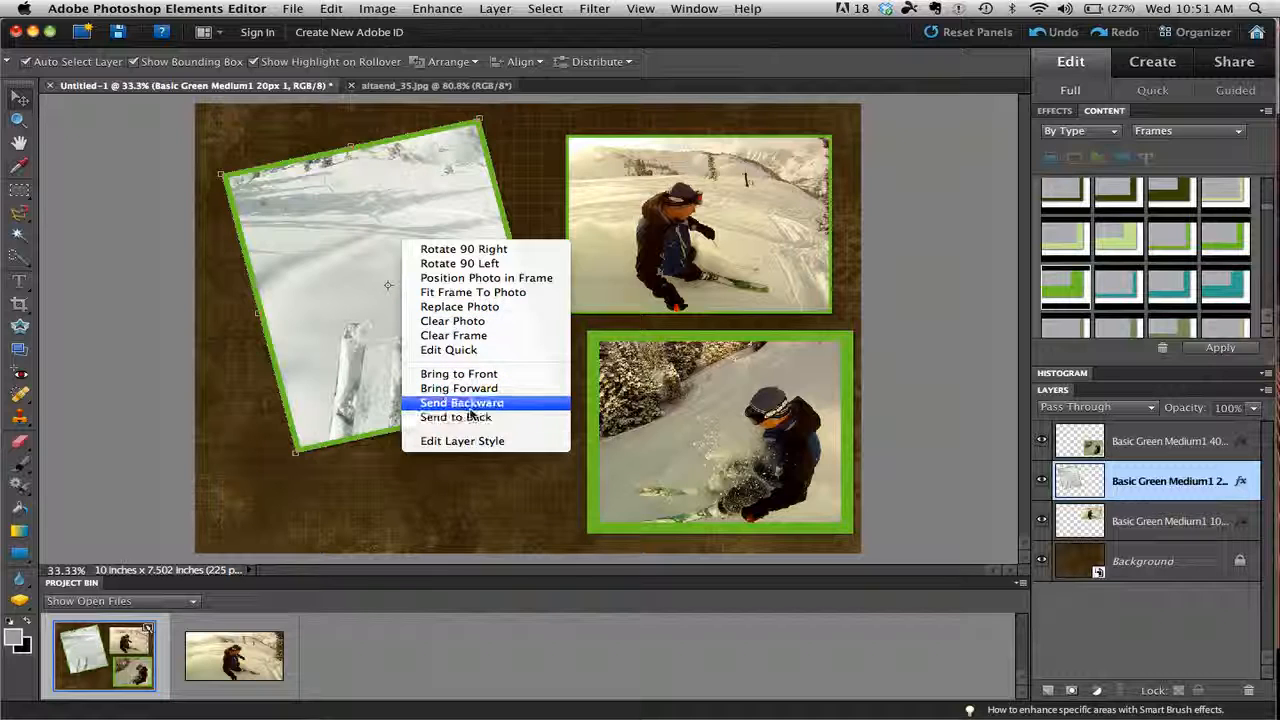
pyautogui.click(442, 320)
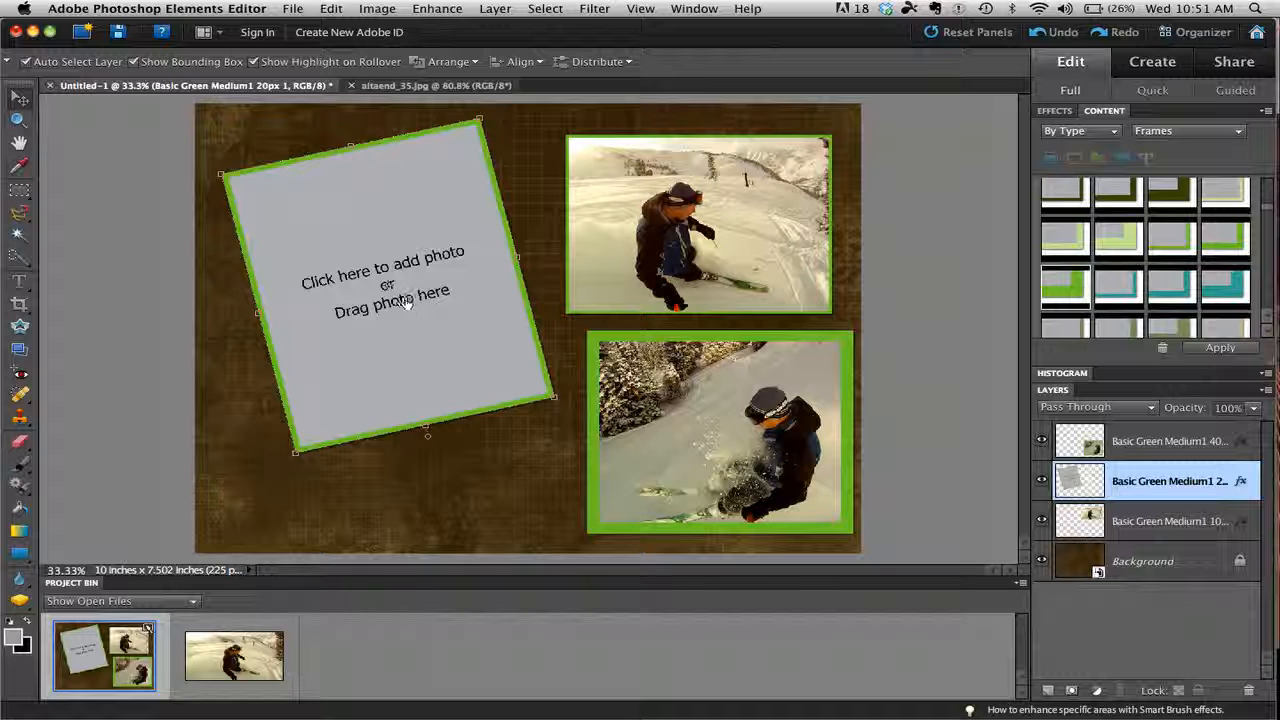
pyautogui.click(405, 307)
pyautogui.scroll(-5, 600, 250)
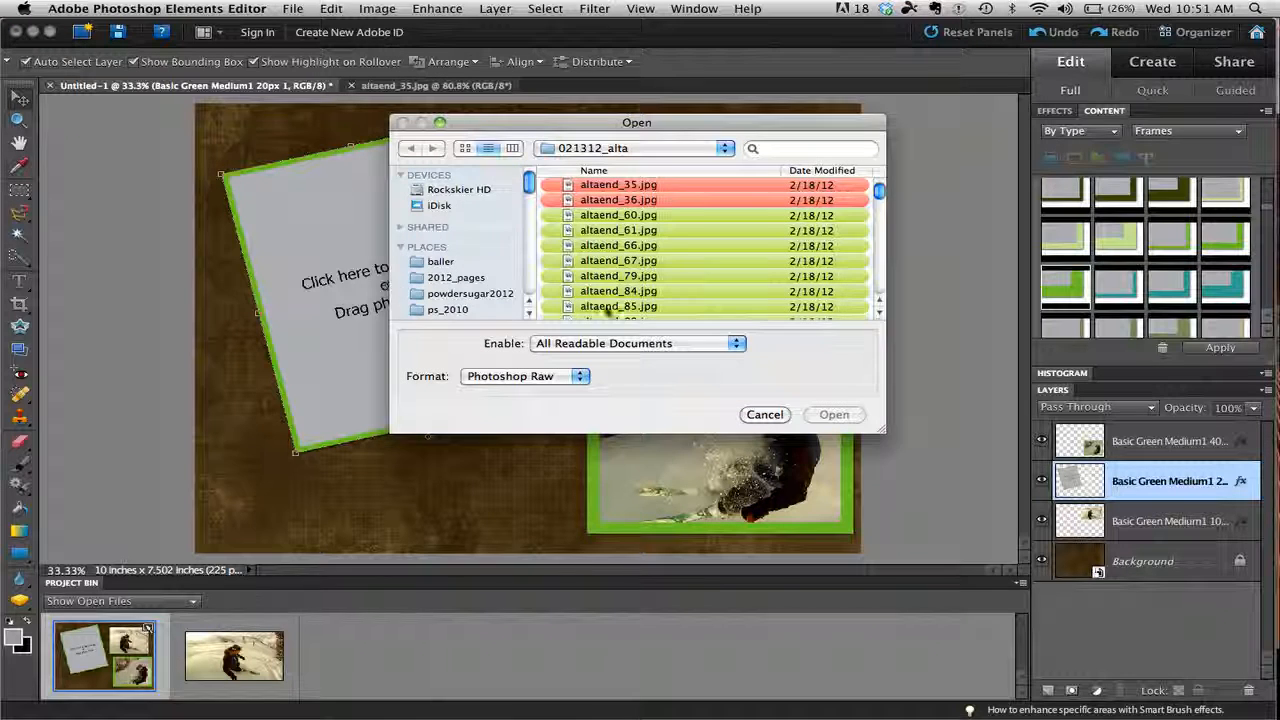
pyautogui.click(600, 245)
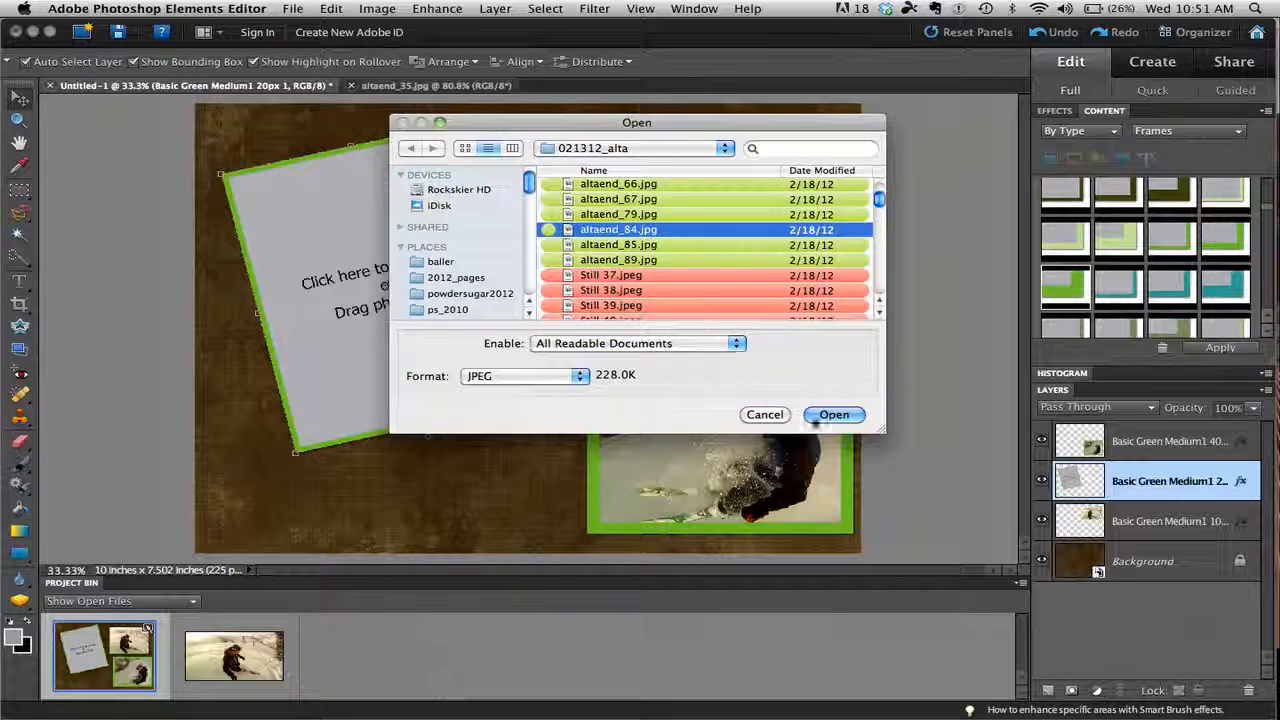
pyautogui.click(824, 413)
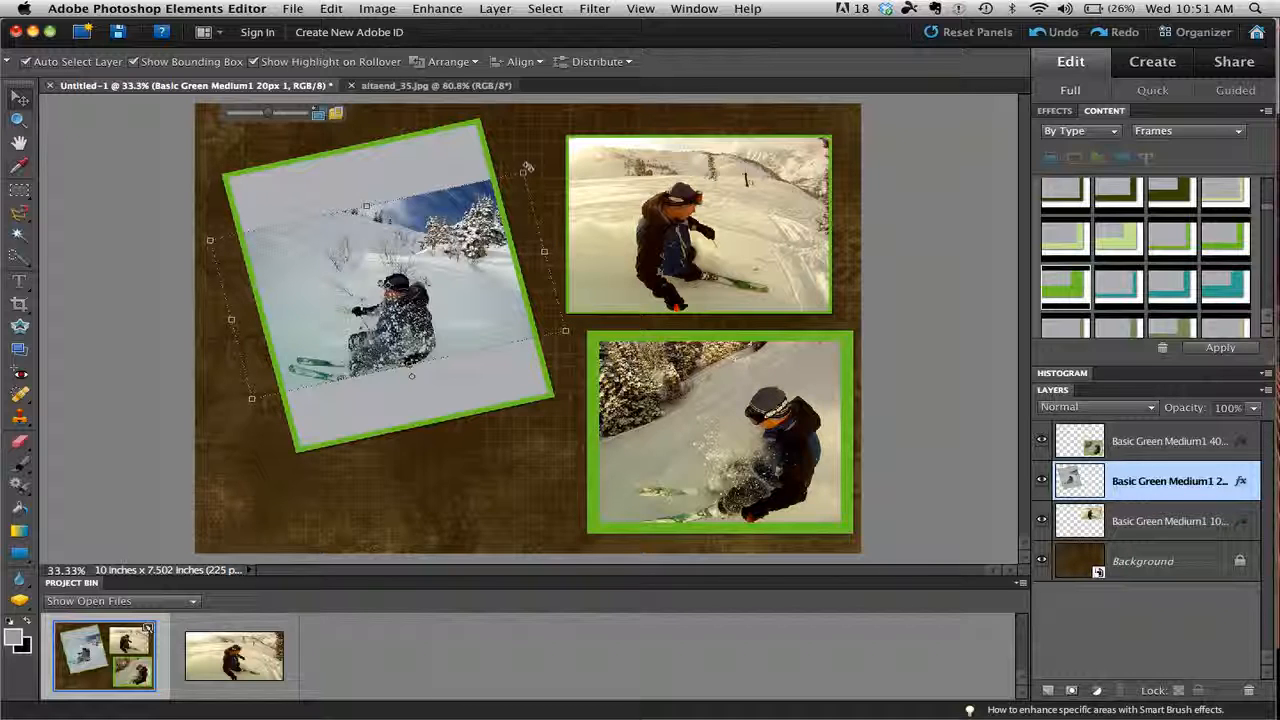
# Rotate the new photo inside the tilted frame to -90.7° and scale it to 142.4% so it fills the frame.
pyautogui.moveTo(528, 170); pyautogui.dragTo(190, 140)
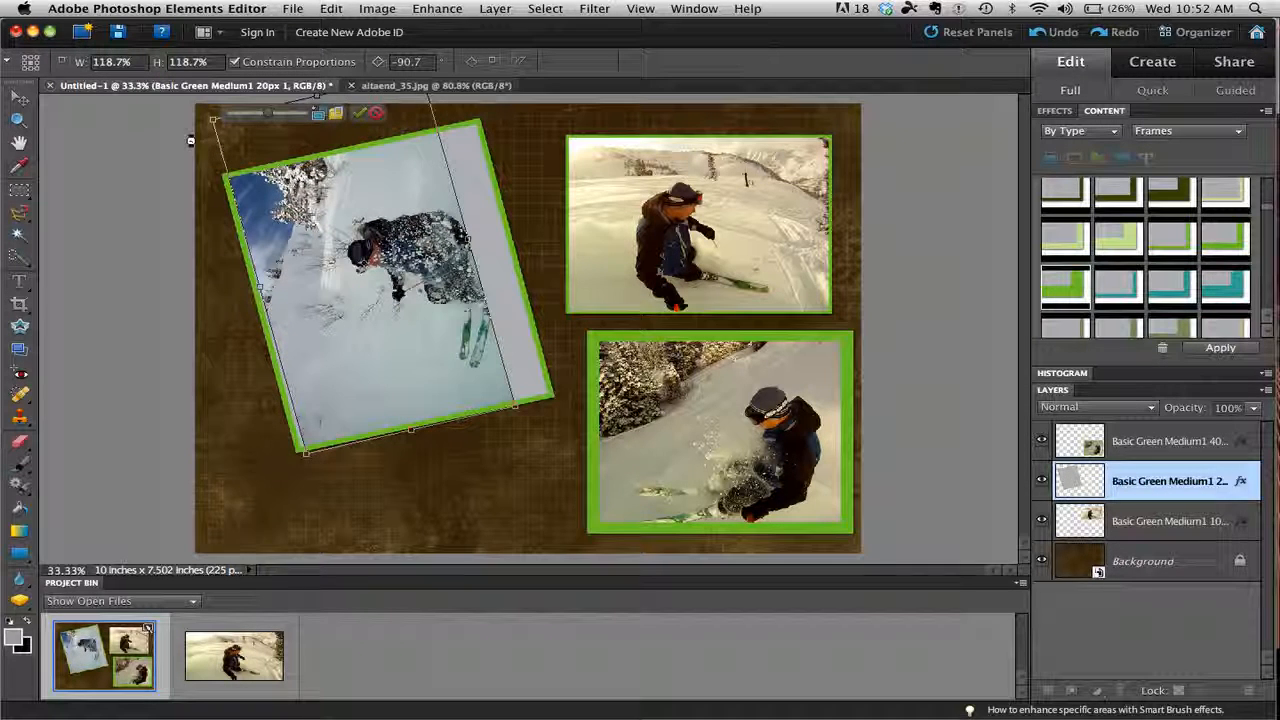
pyautogui.moveTo(520, 408); pyautogui.dragTo(575, 463)
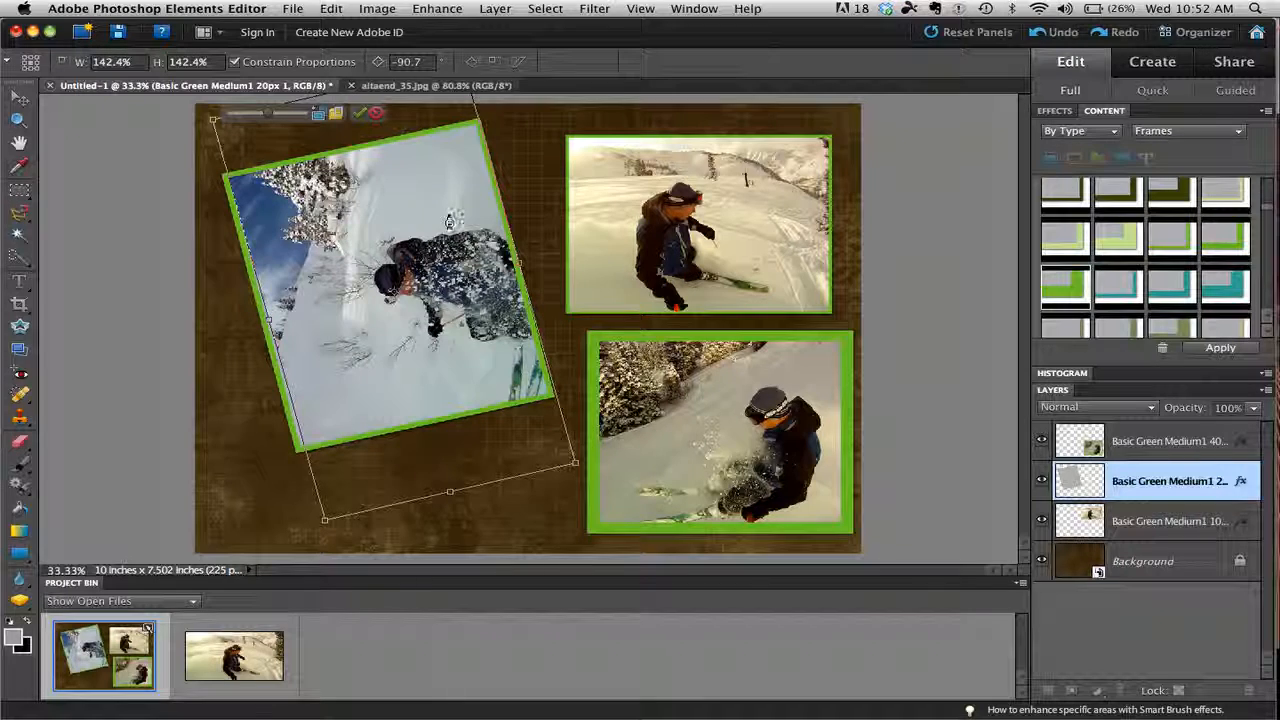
pyautogui.click(358, 115)
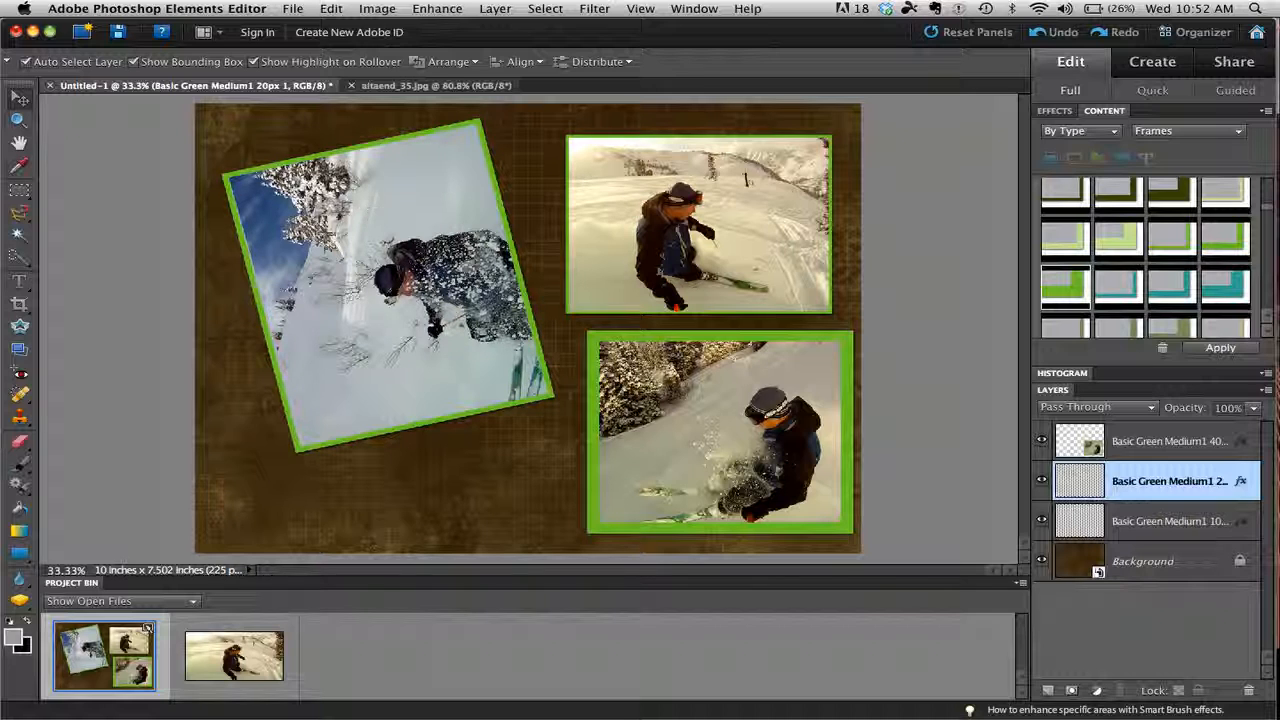
# Rotate the whole tilted frame with its photo by about 102.9° into a nearly level landscape position.
pyautogui.moveTo(488, 118); pyautogui.dragTo(537, 373)
pyautogui.moveTo(535, 376); pyautogui.dragTo(527, 394)
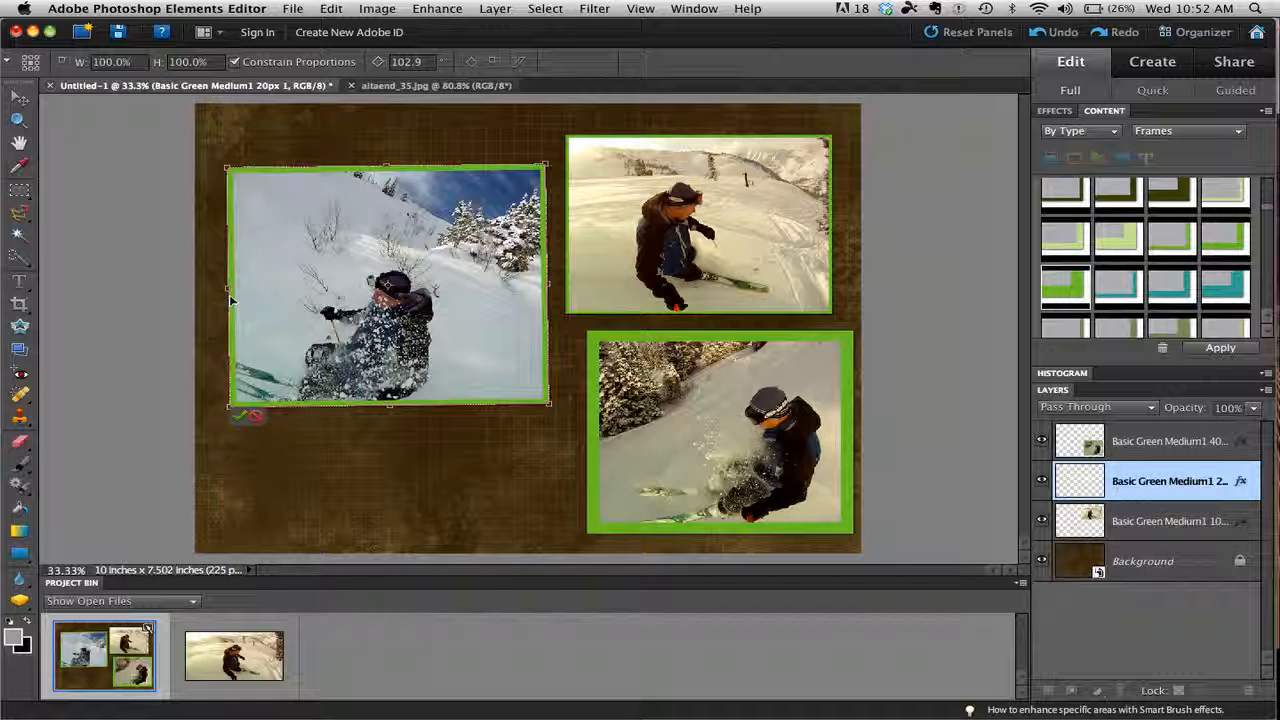
pyautogui.press('Return')
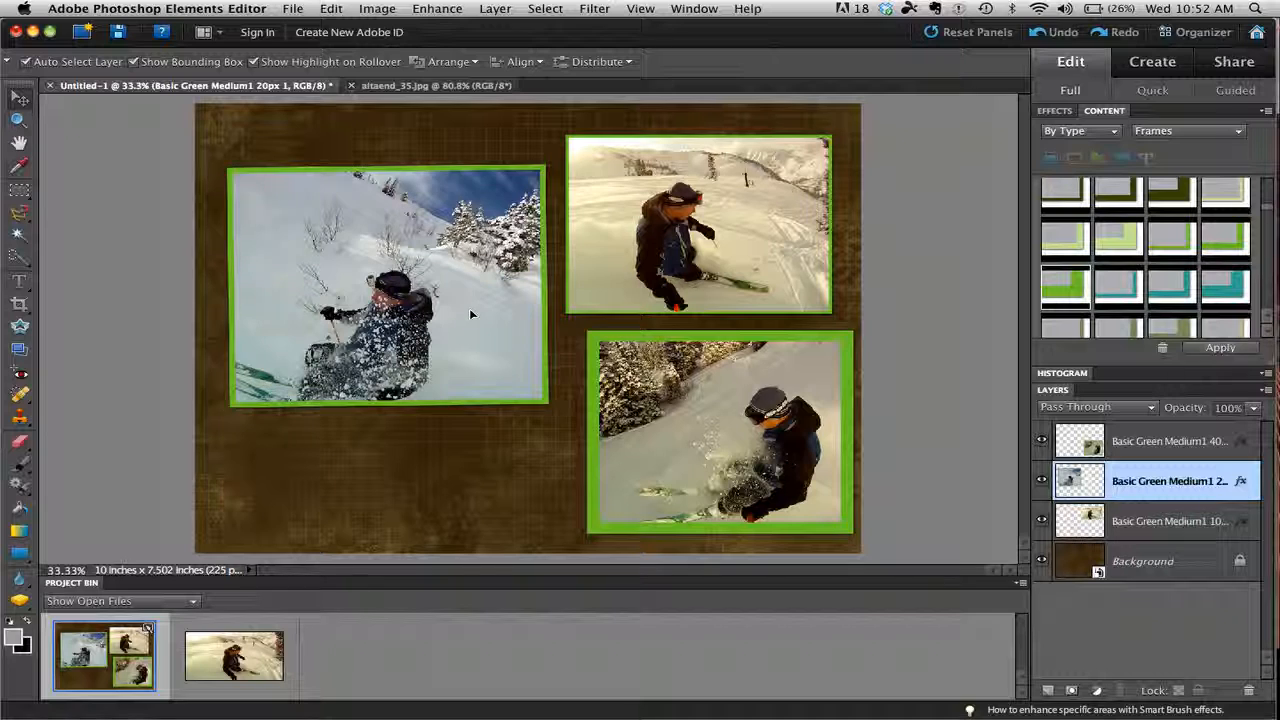
# Reopen the left frame's photo for positioning, rotate it in 90° steps, enlarge it to 139.5%, and turn it upright.
pyautogui.doubleClick(469, 312)
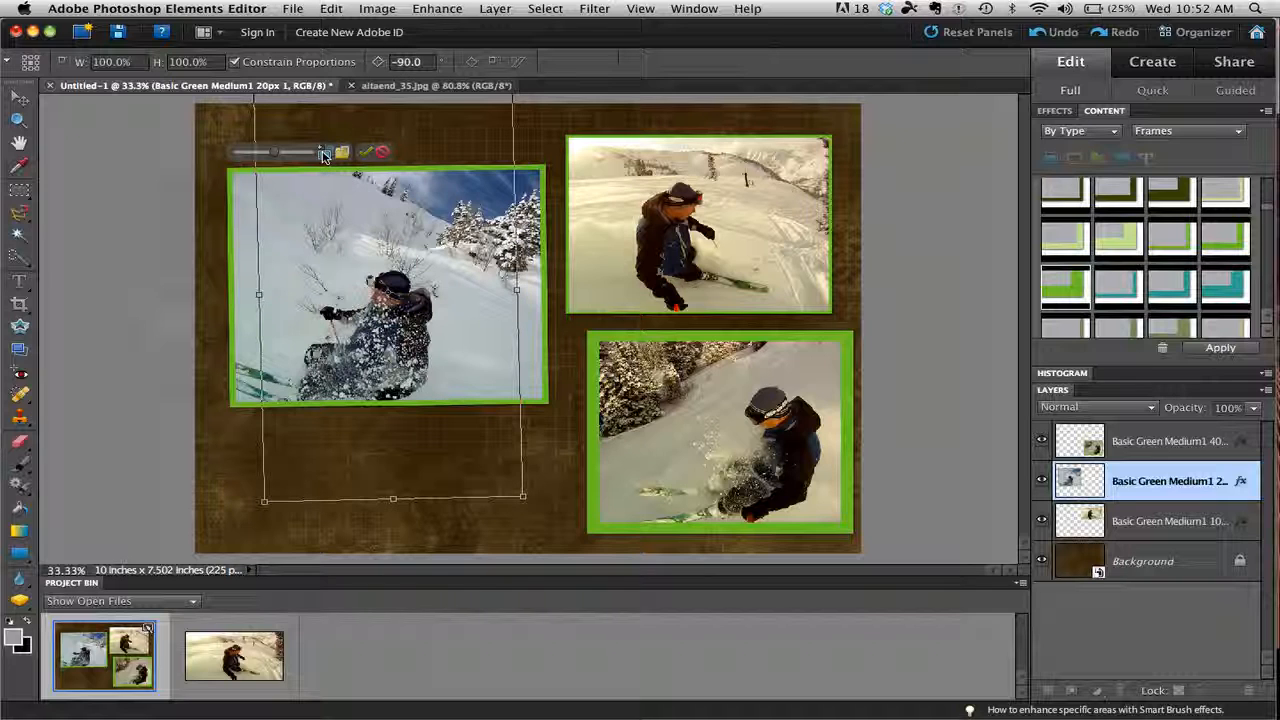
pyautogui.click(324, 153)
pyautogui.click(324, 153)
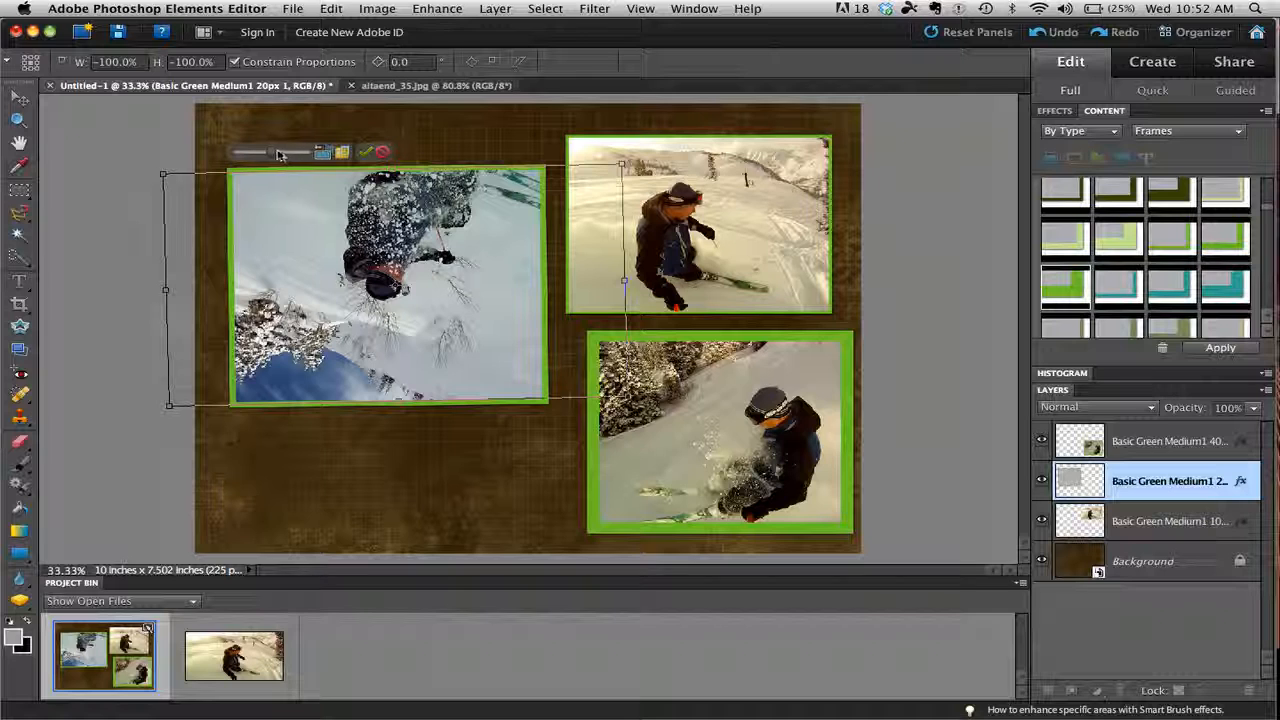
pyautogui.moveTo(280, 155); pyautogui.dragTo(294, 154)
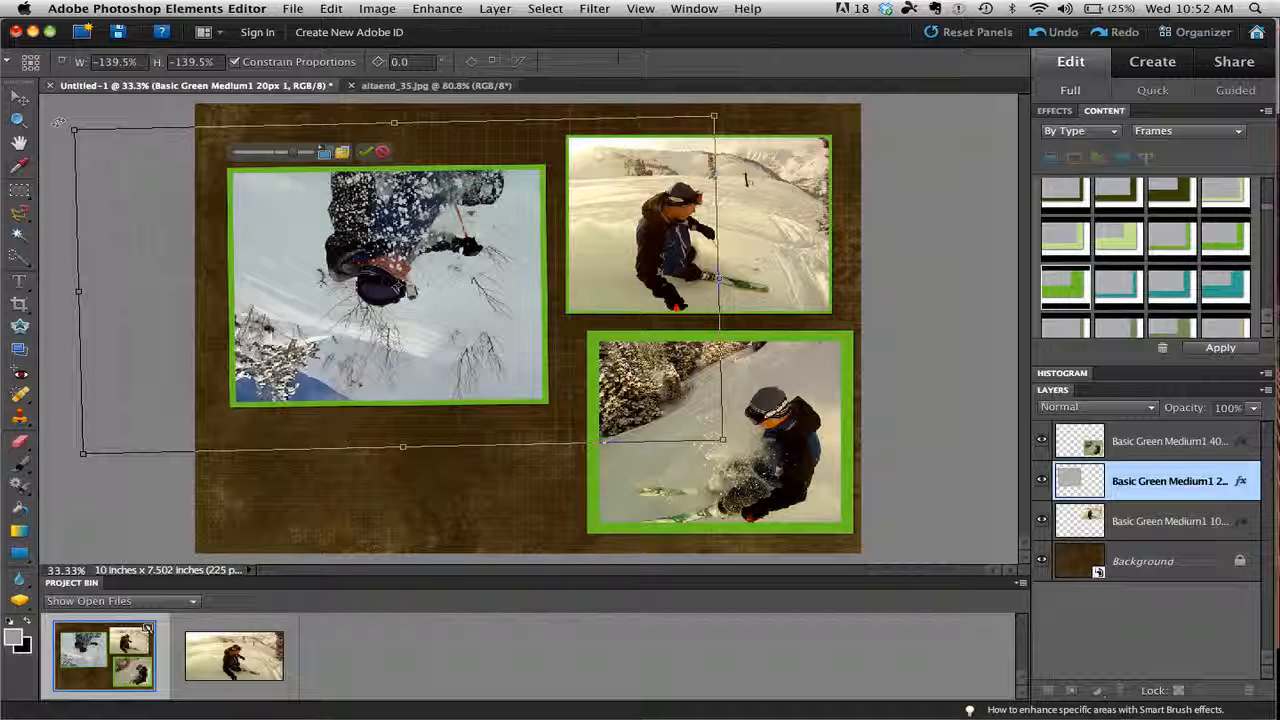
pyautogui.moveTo(62, 121); pyautogui.dragTo(638, 440)
# Reduce the left frame's photo to 122.1% and move it right and down so the skier and skis are inside the frame.
pyautogui.moveTo(724, 437); pyautogui.dragTo(670, 412)
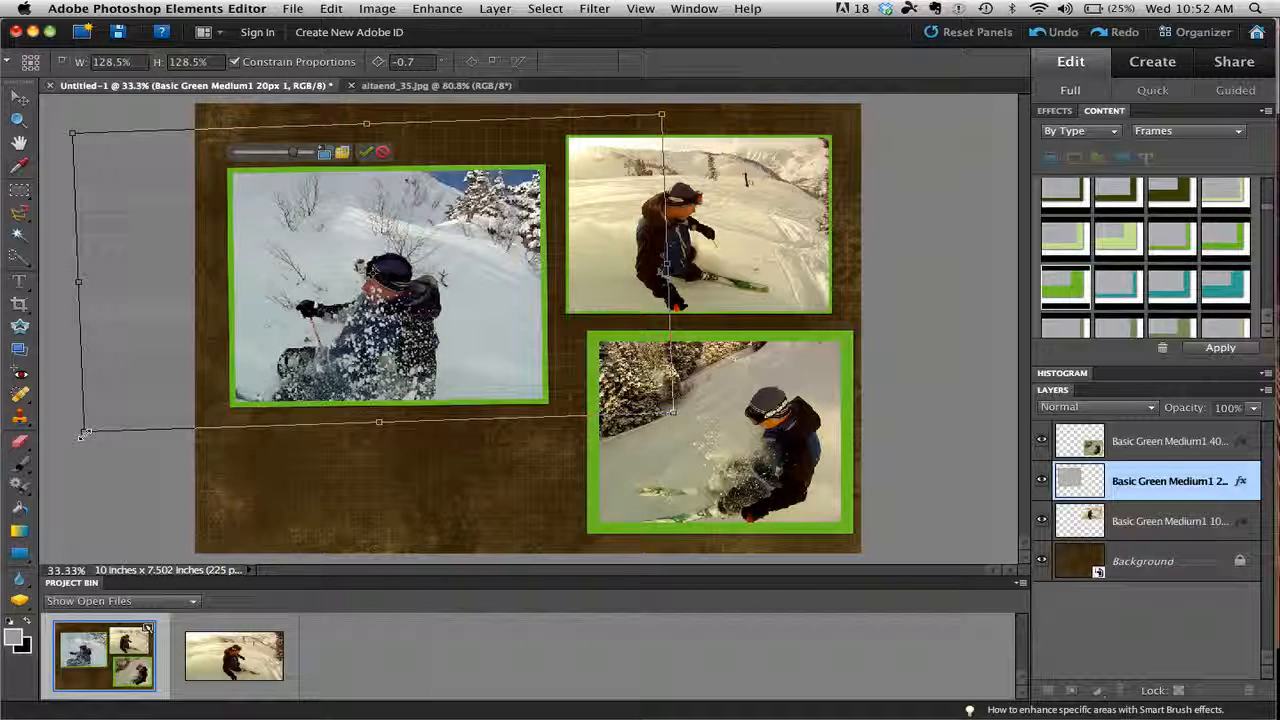
pyautogui.moveTo(83, 434); pyautogui.dragTo(113, 414)
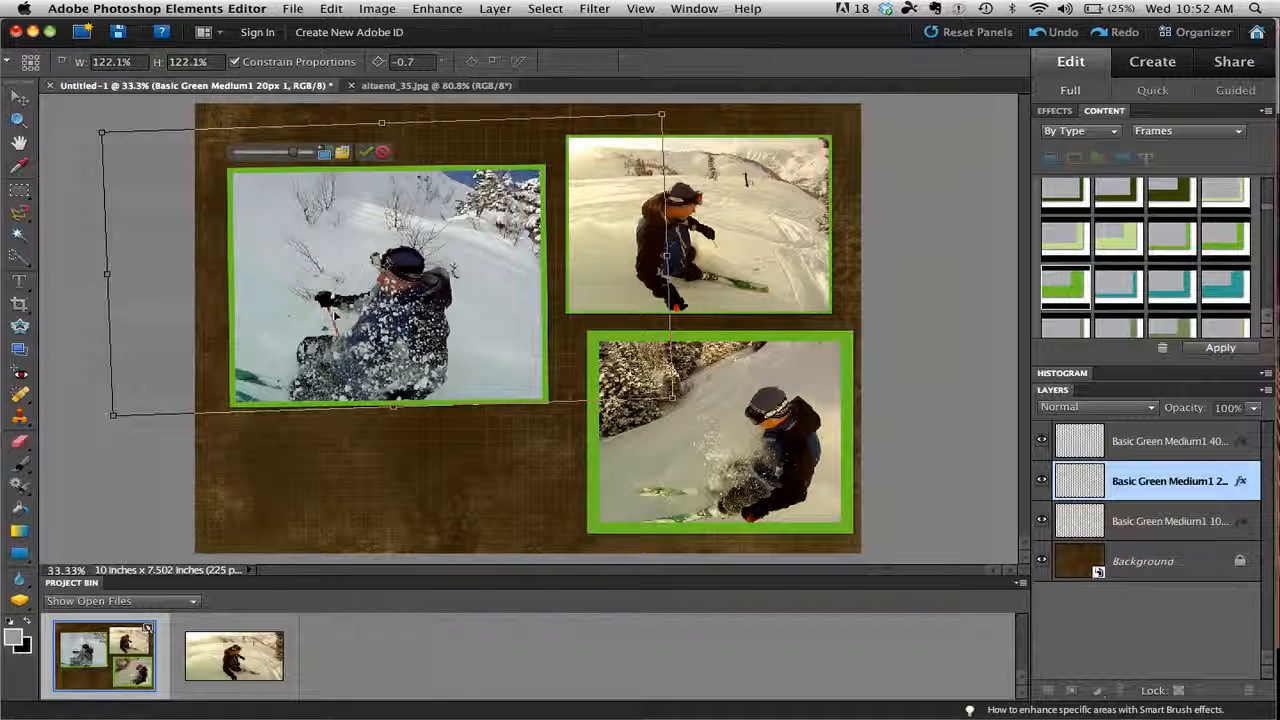
pyautogui.moveTo(334, 316); pyautogui.dragTo(370, 340)
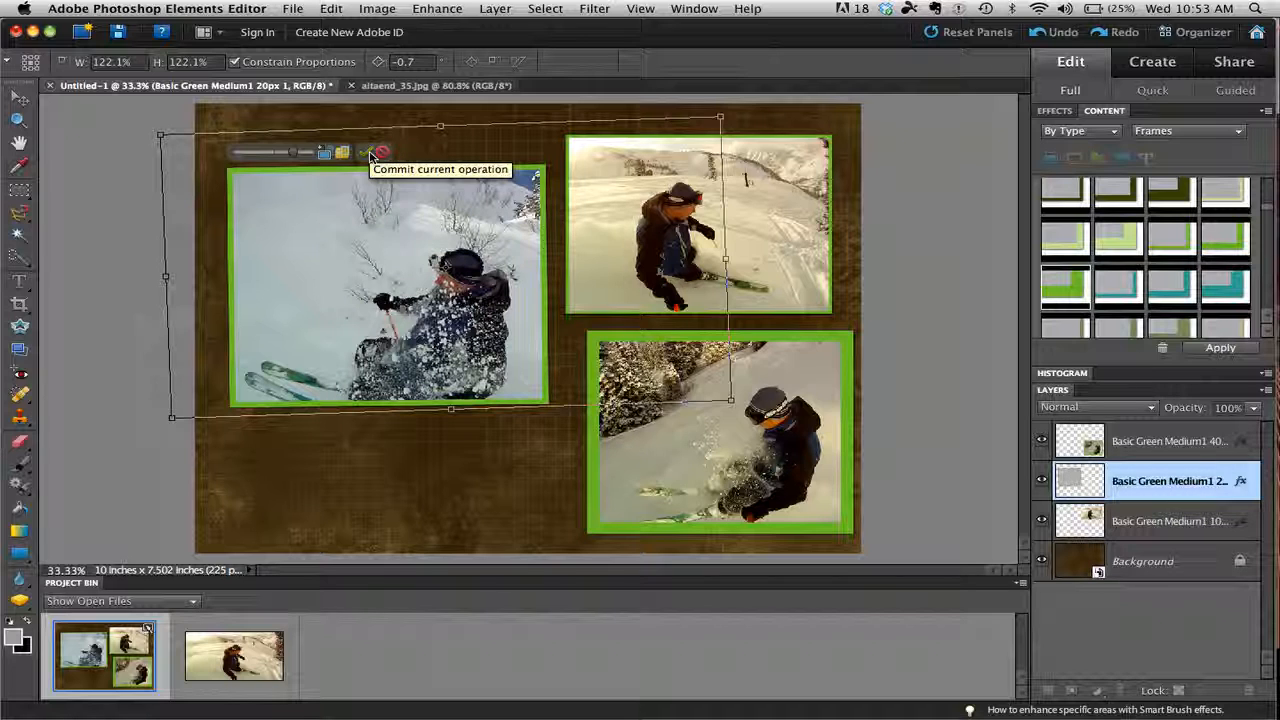
pyautogui.click(369, 154)
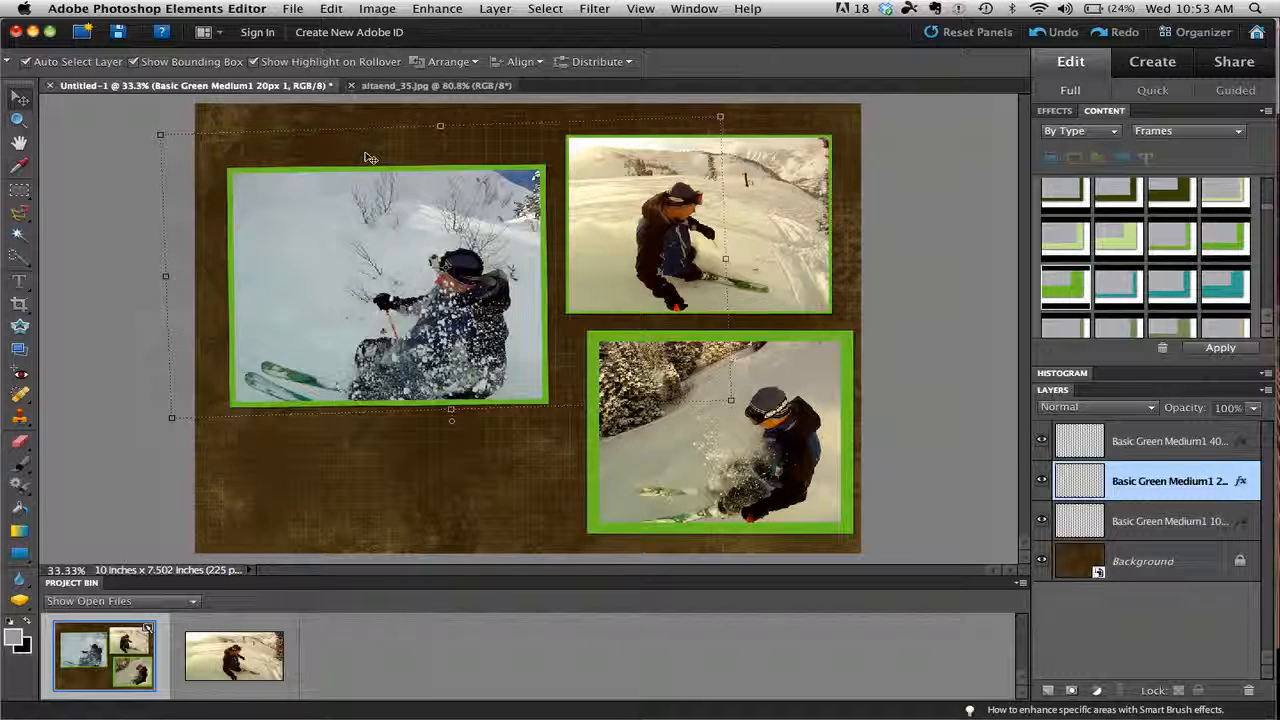